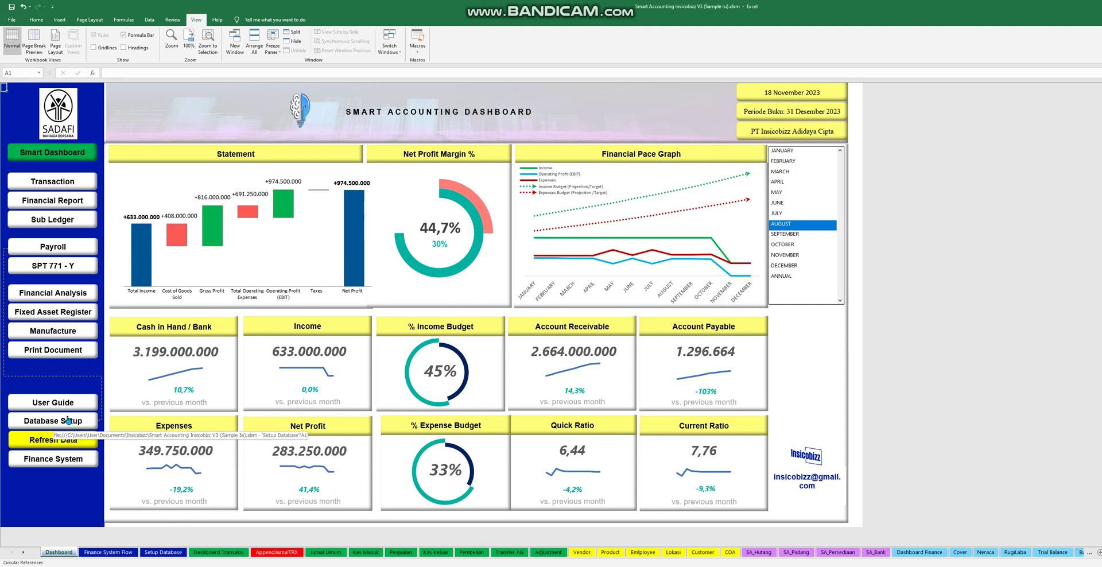
# - Open the Setup Database page and inspect the company name and company contact fields
pyautogui.click(67, 420)
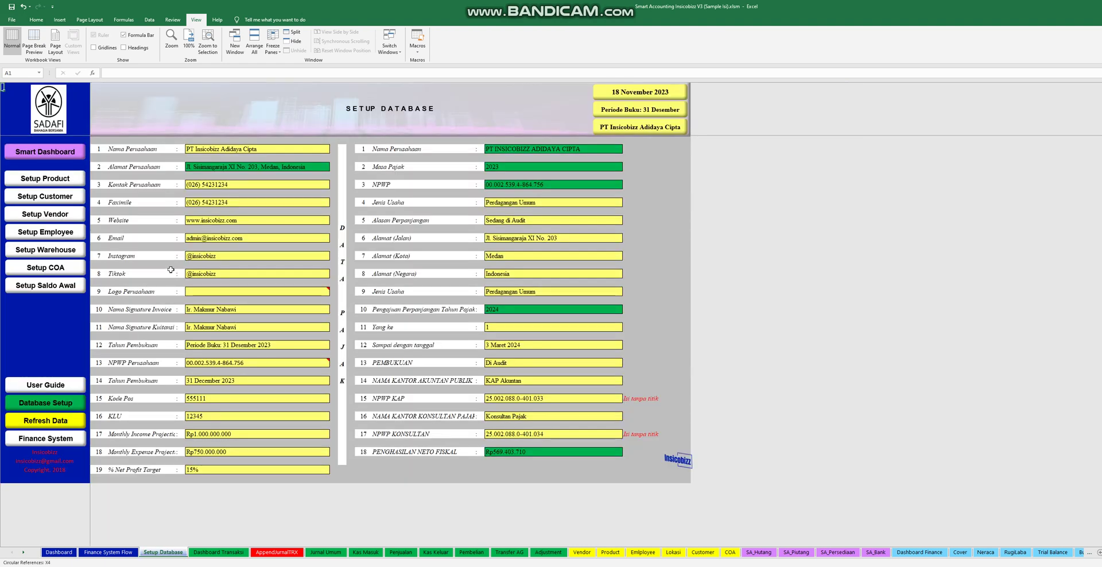
pyautogui.click(229, 149)
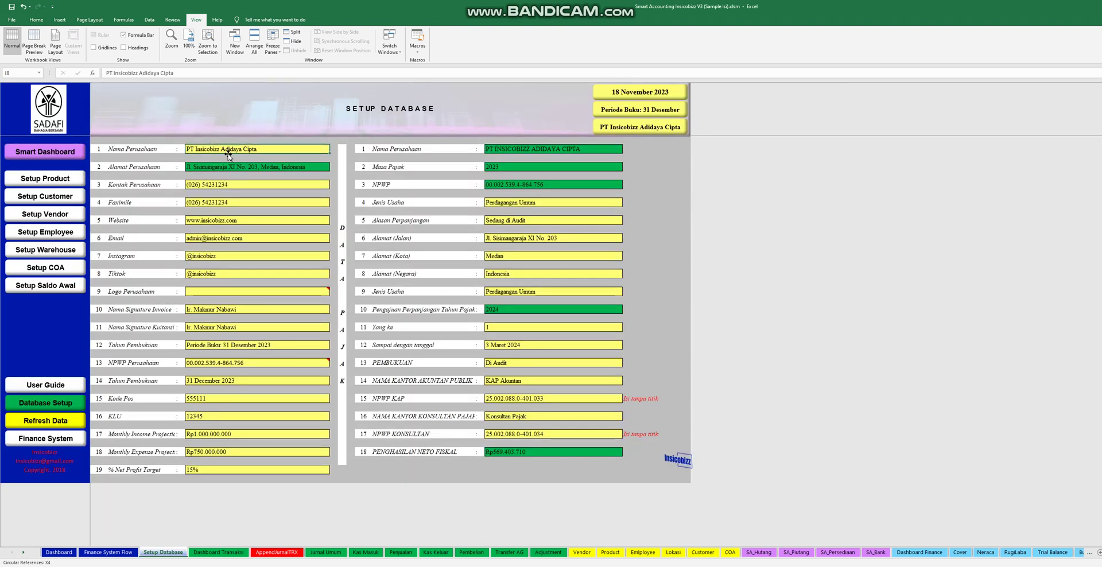
pyautogui.click(236, 185)
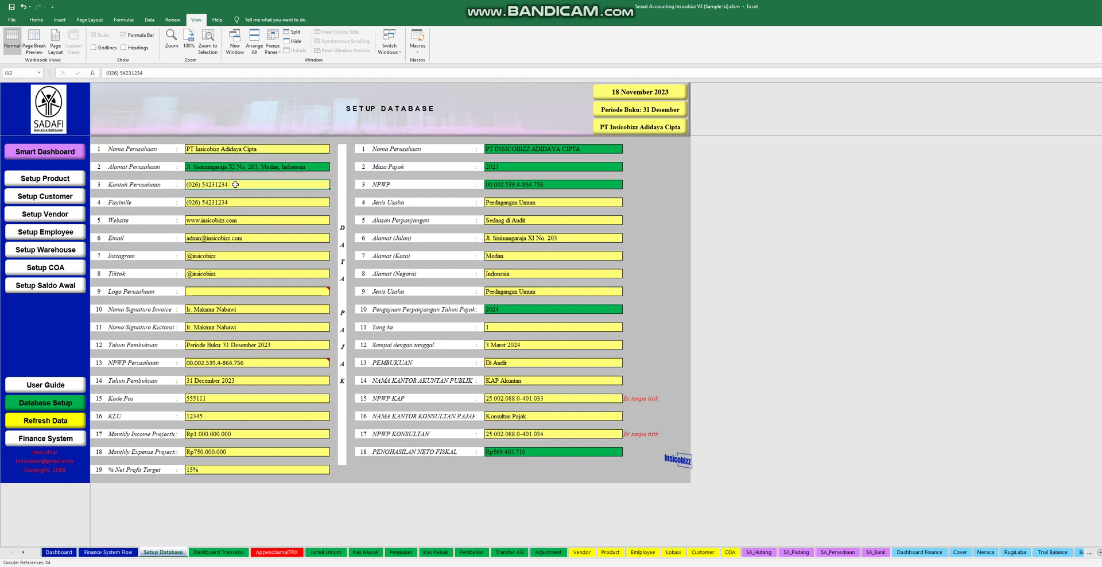
# - Read the user guide's Kosongkan Data section on clearing transactions, and return to the Smart Dashboard
pyautogui.click(71, 388)
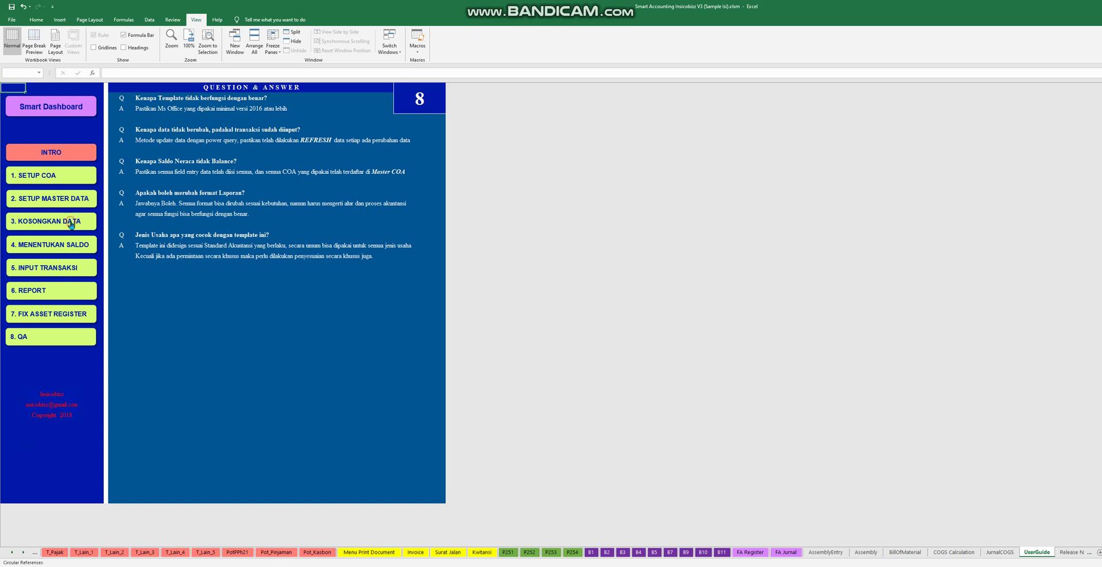
pyautogui.click(71, 222)
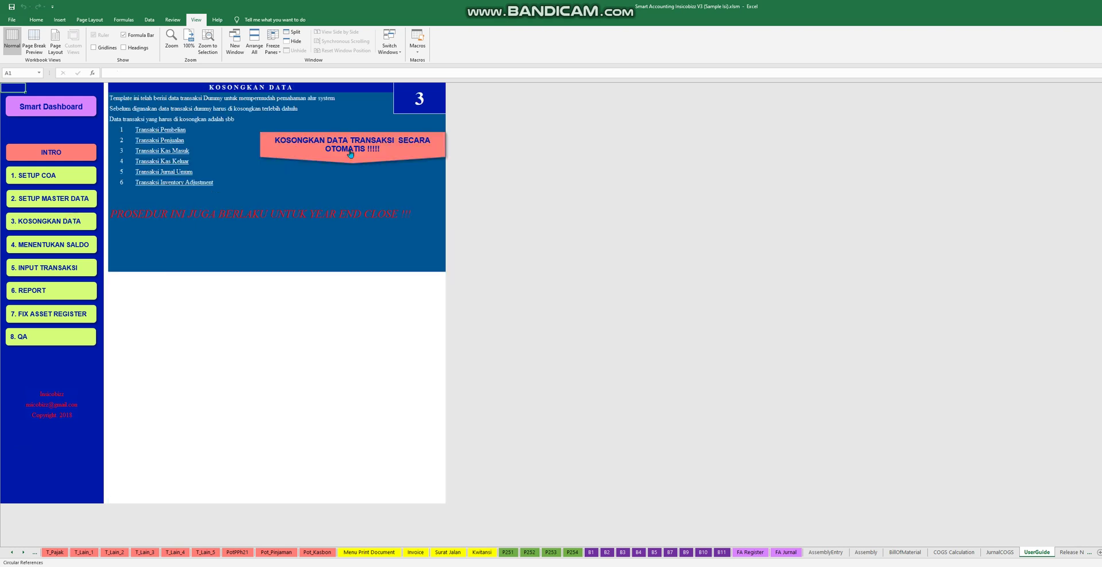
pyautogui.click(65, 112)
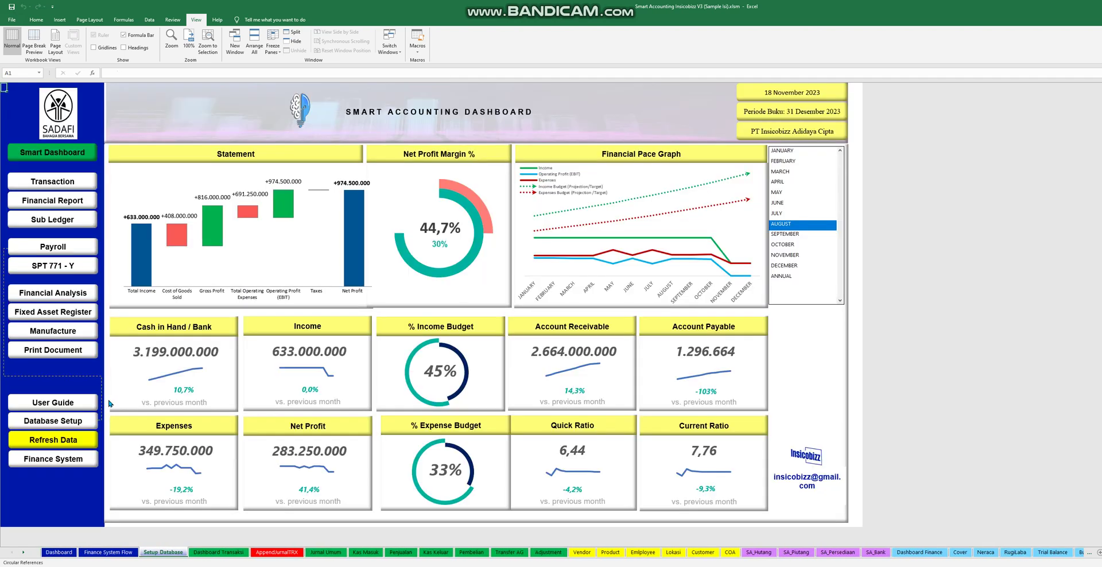
# - Review the company name, NPWP, book year-end date and net profit target fields on the Setup Database page
pyautogui.click(73, 420)
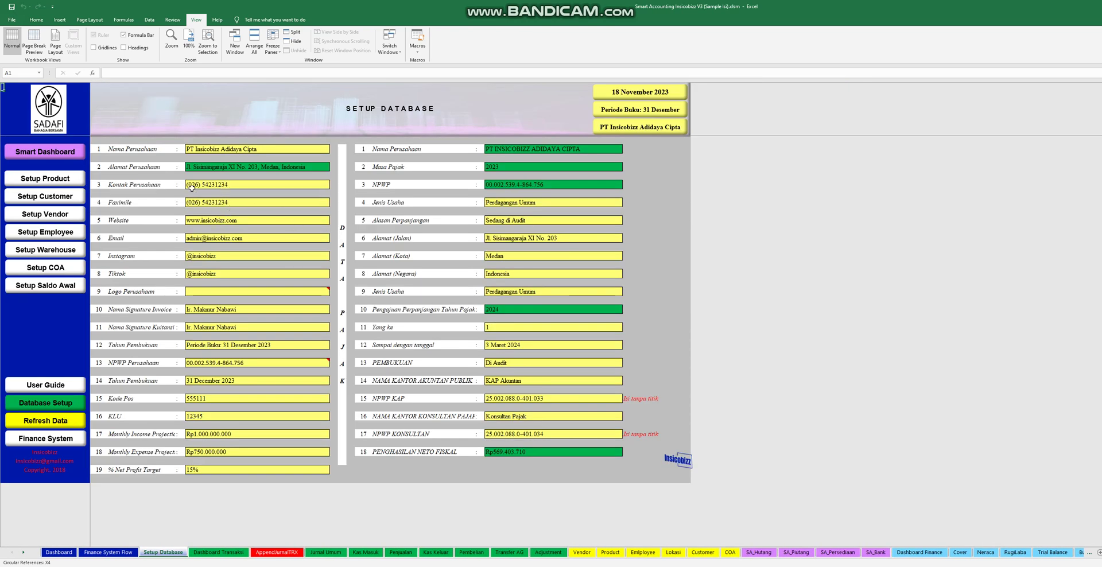
pyautogui.click(198, 150)
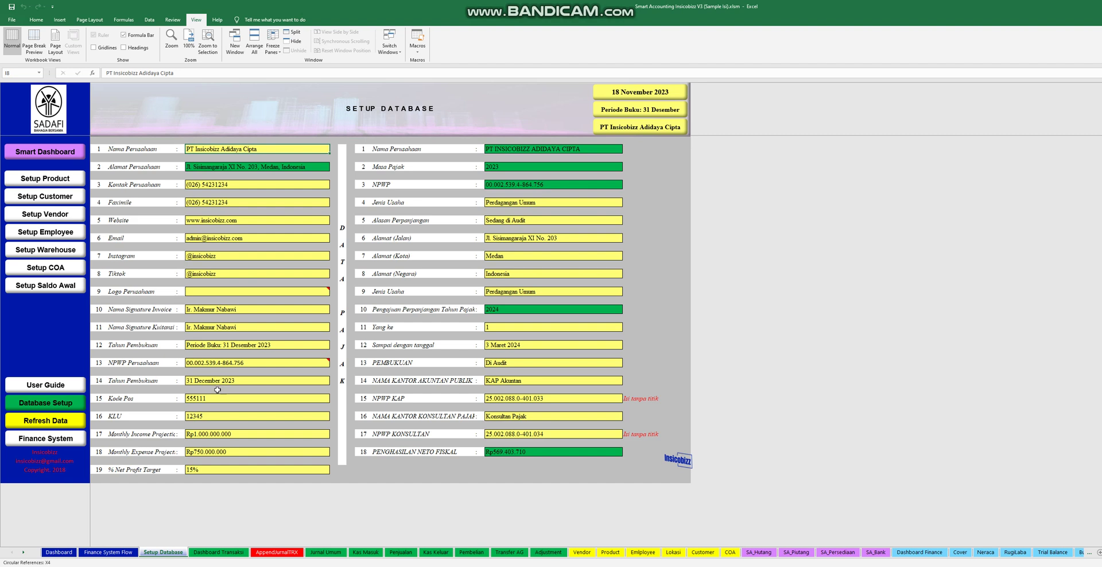
pyautogui.click(207, 363)
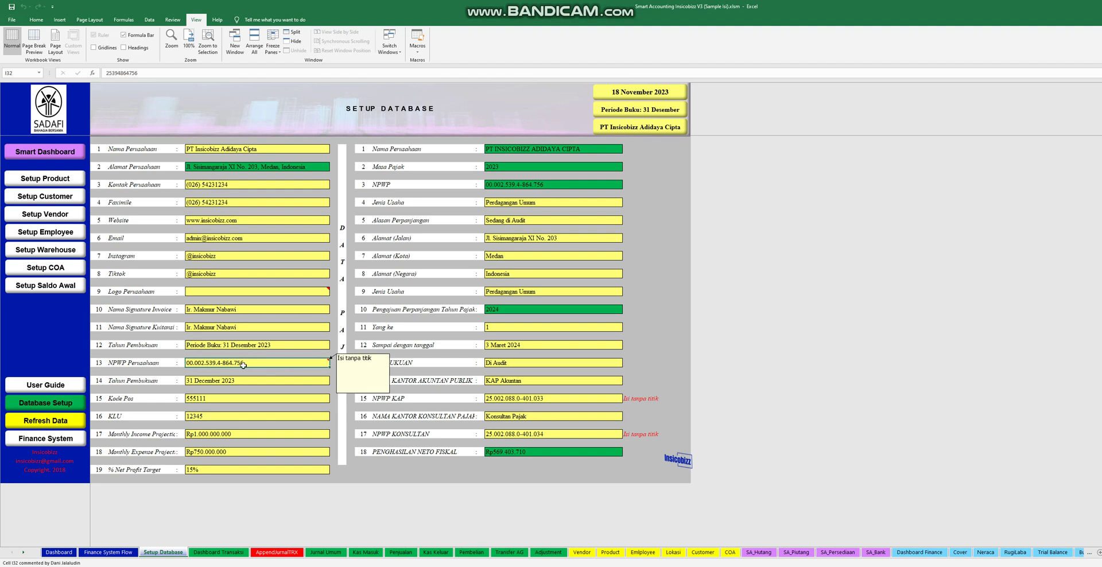
pyautogui.click(221, 383)
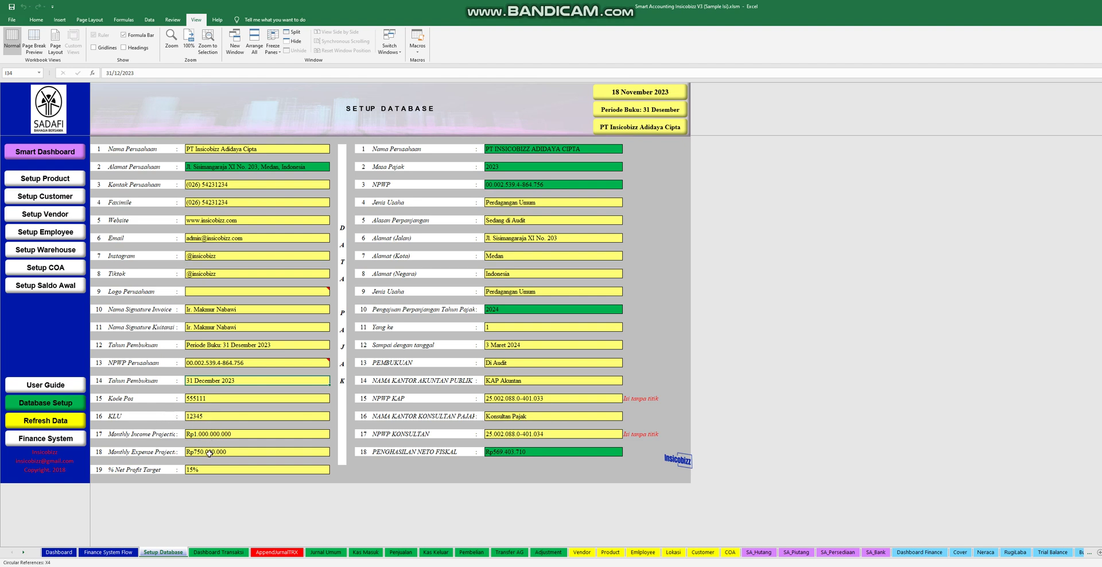
pyautogui.click(201, 470)
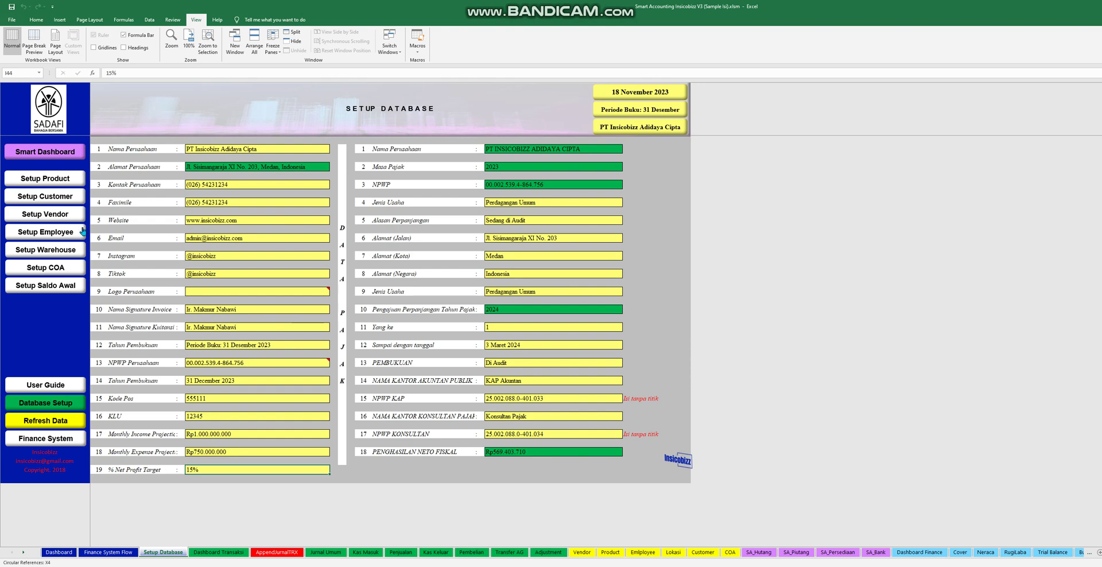
# - Open the Product Setup sheet and examine the first product's item type options and standard cost
pyautogui.click(64, 178)
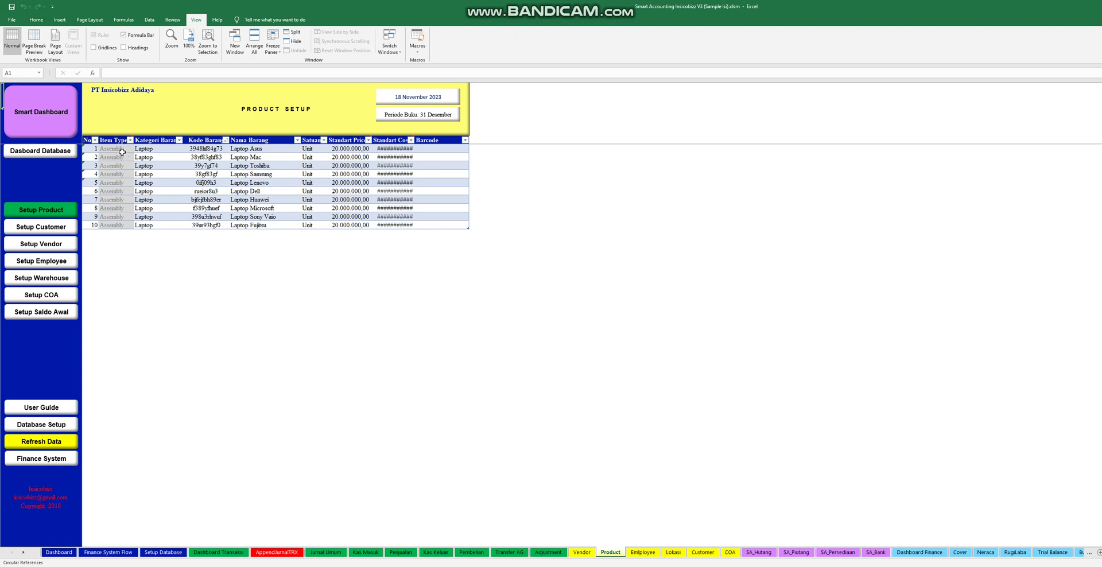
pyautogui.click(119, 149)
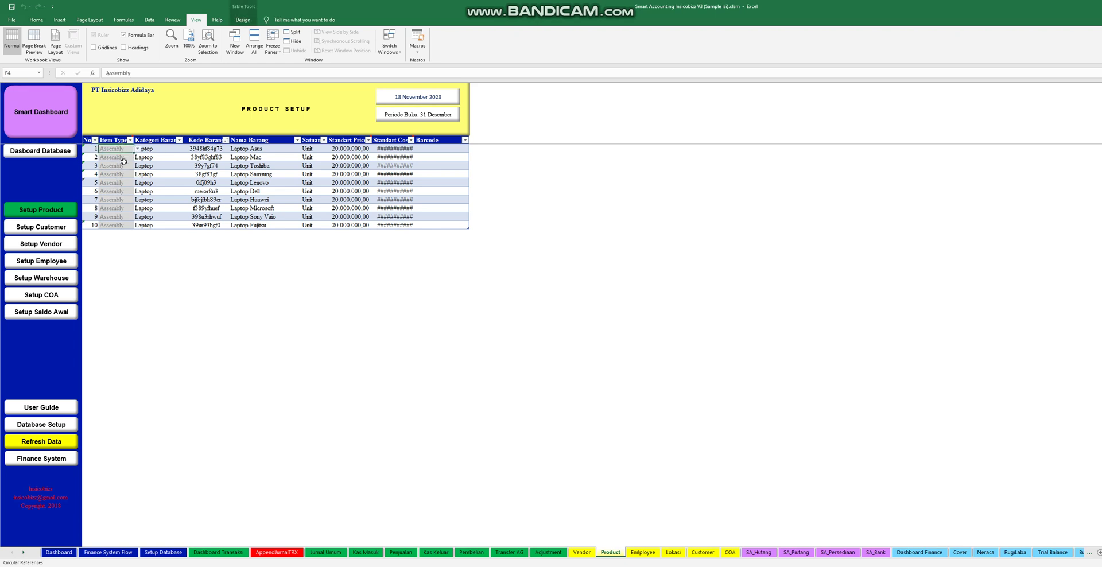
pyautogui.click(137, 150)
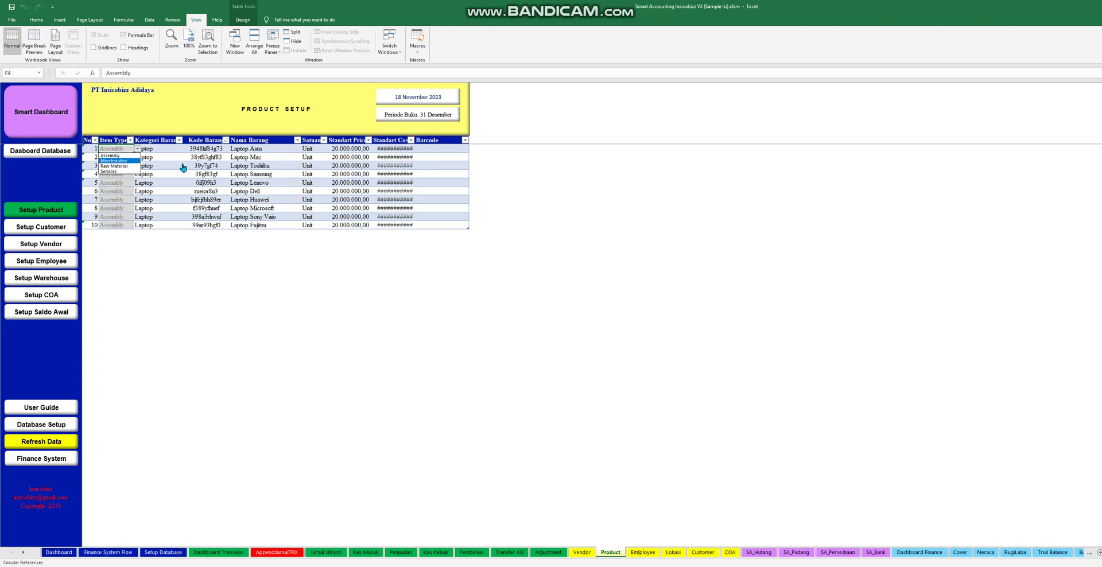
pyautogui.press('Escape')
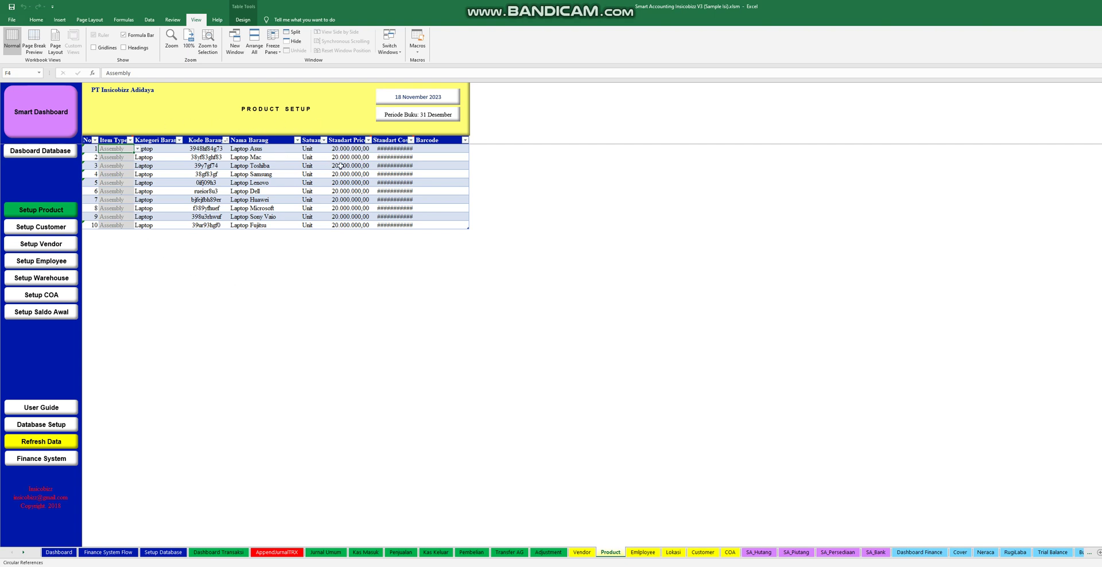
pyautogui.click(391, 151)
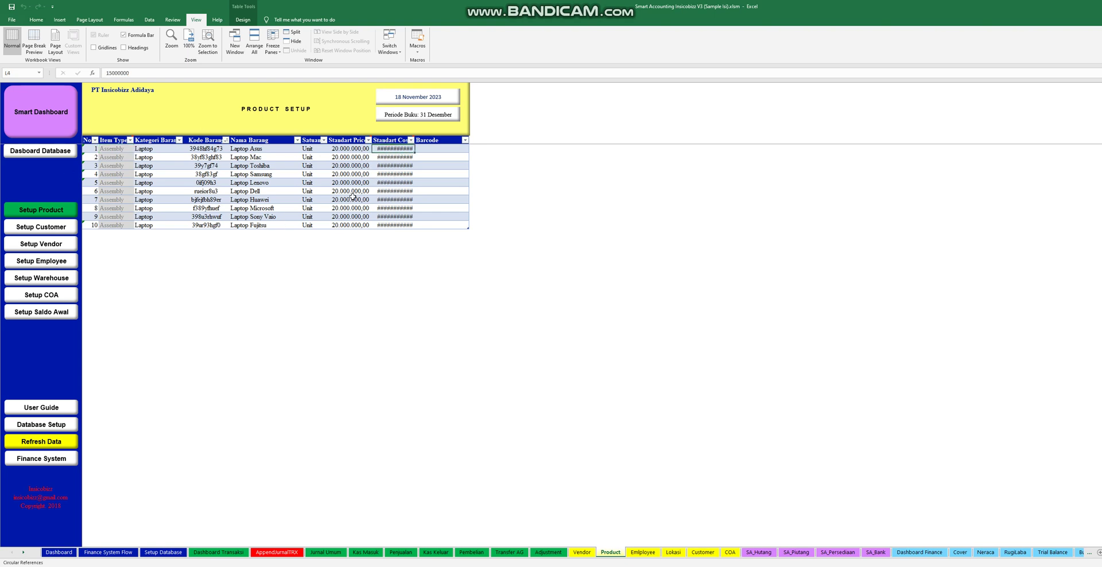
# - Examine the customer class and code columns on the Customer Setup sheet, and view the Vendor Setup sheet
pyautogui.click(44, 228)
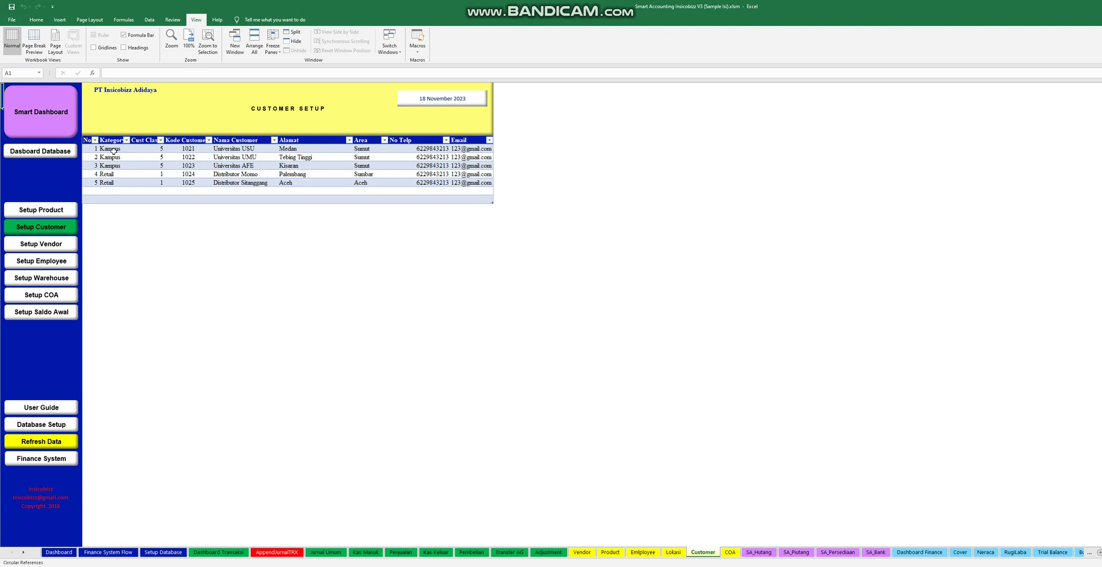
pyautogui.click(148, 151)
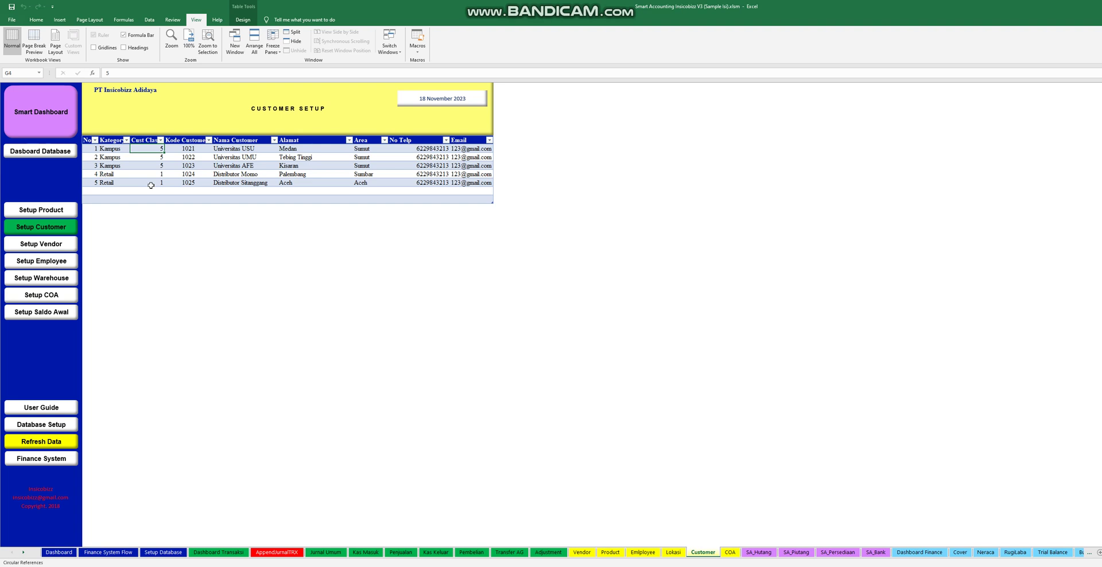
pyautogui.click(178, 164)
pyautogui.click(64, 244)
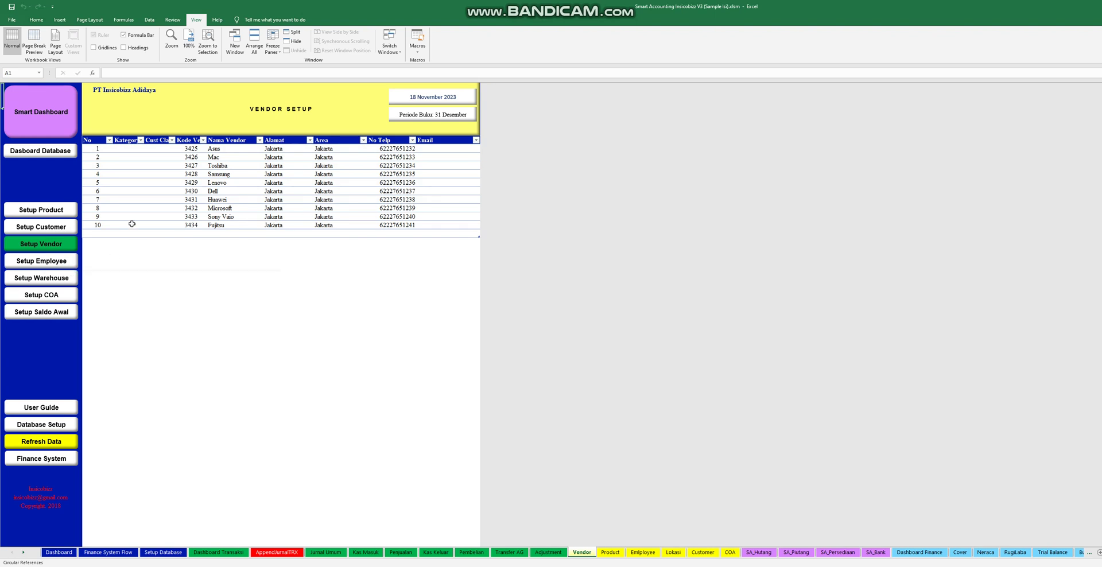
# - Examine the status options for the fourth employee on the Employee Setup sheet, and view the Warehouse / Cost Centre Setup sheet
pyautogui.click(61, 263)
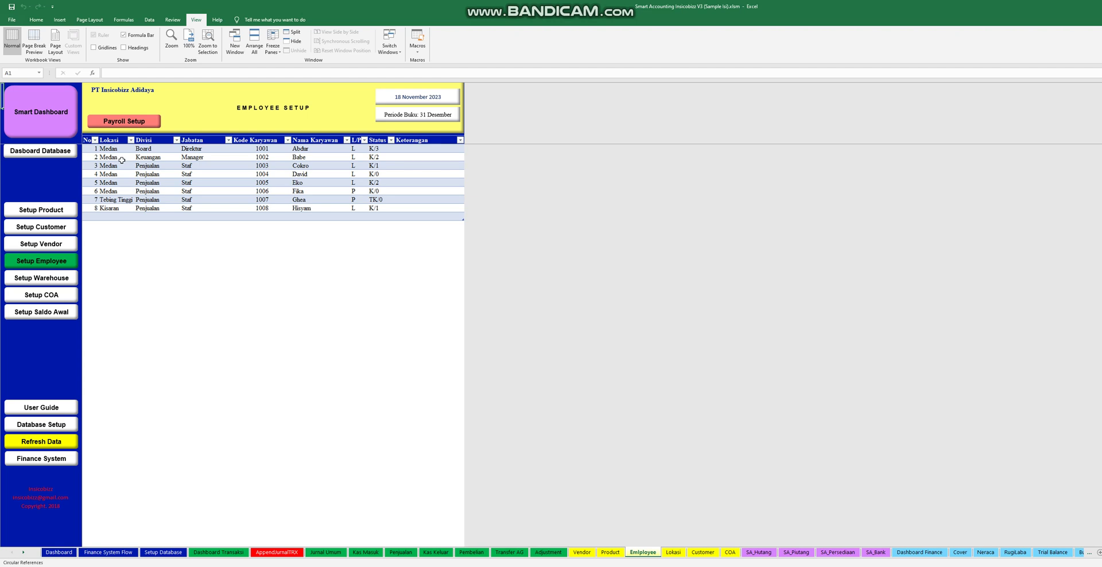
pyautogui.click(371, 172)
pyautogui.click(399, 174)
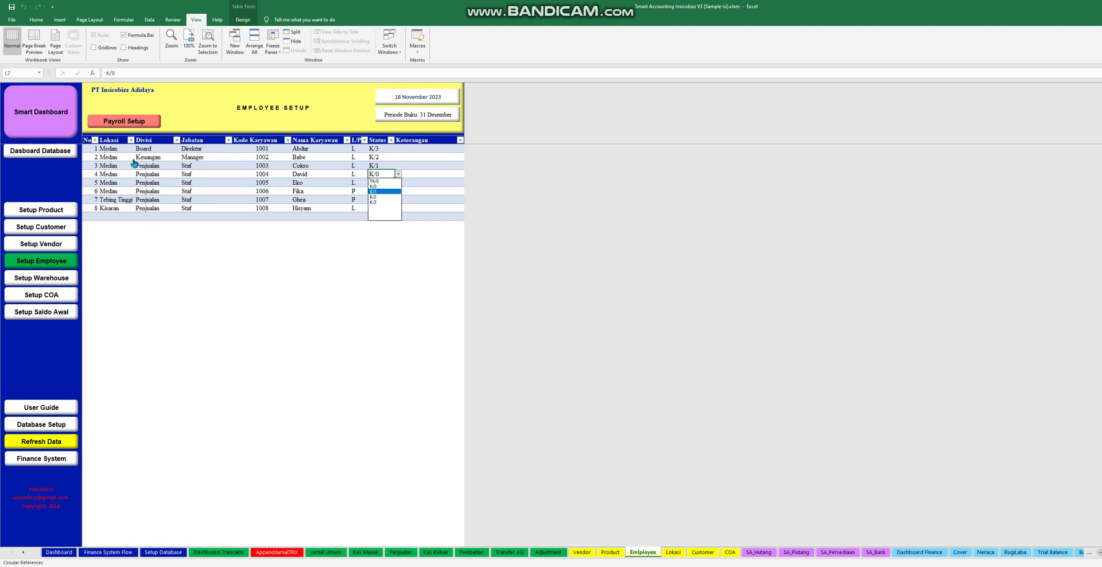
pyautogui.press('Escape')
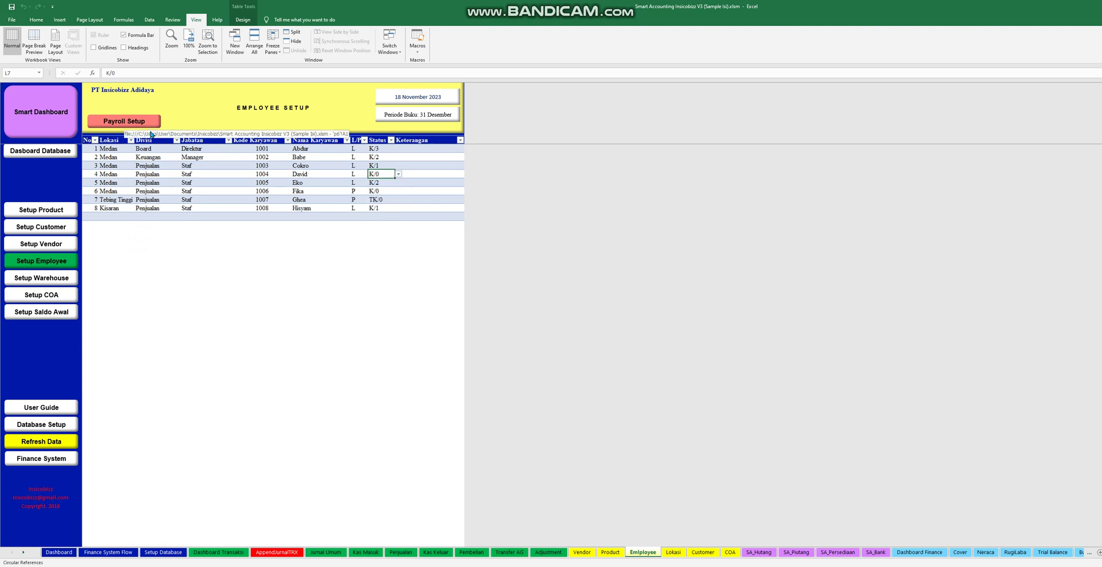
pyautogui.click(68, 282)
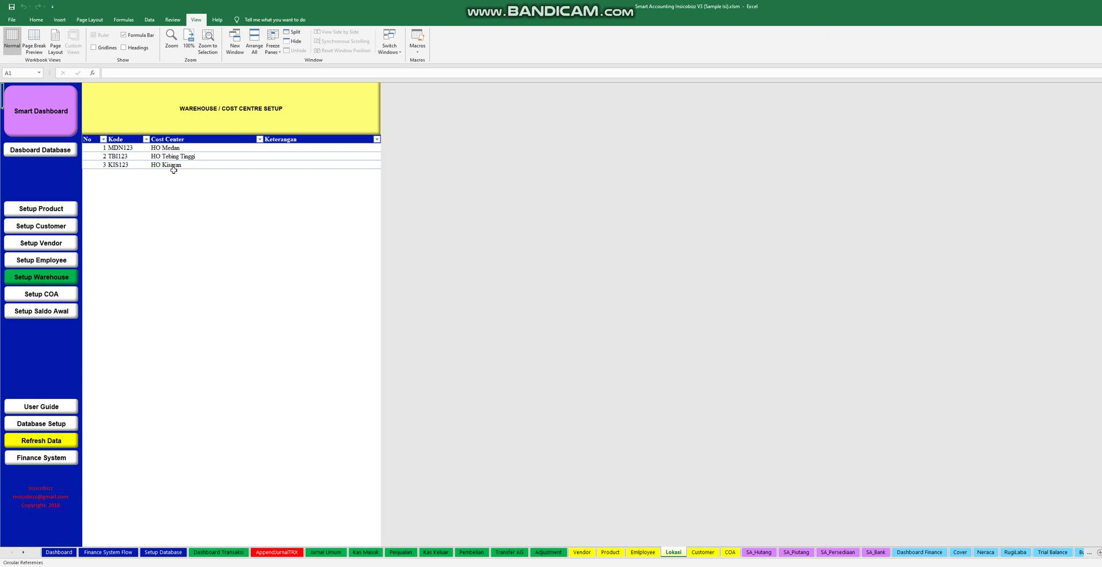
# - Open the COA setup sheet and examine the full account list and its Saldo Awal column
pyautogui.click(67, 298)
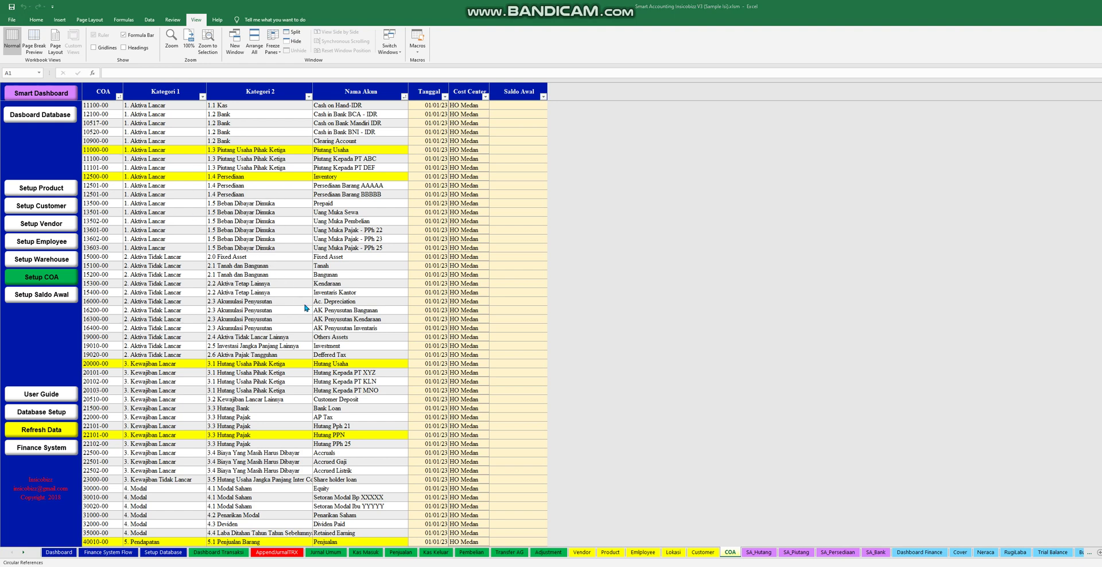
pyautogui.scroll(-20, 306, 308)
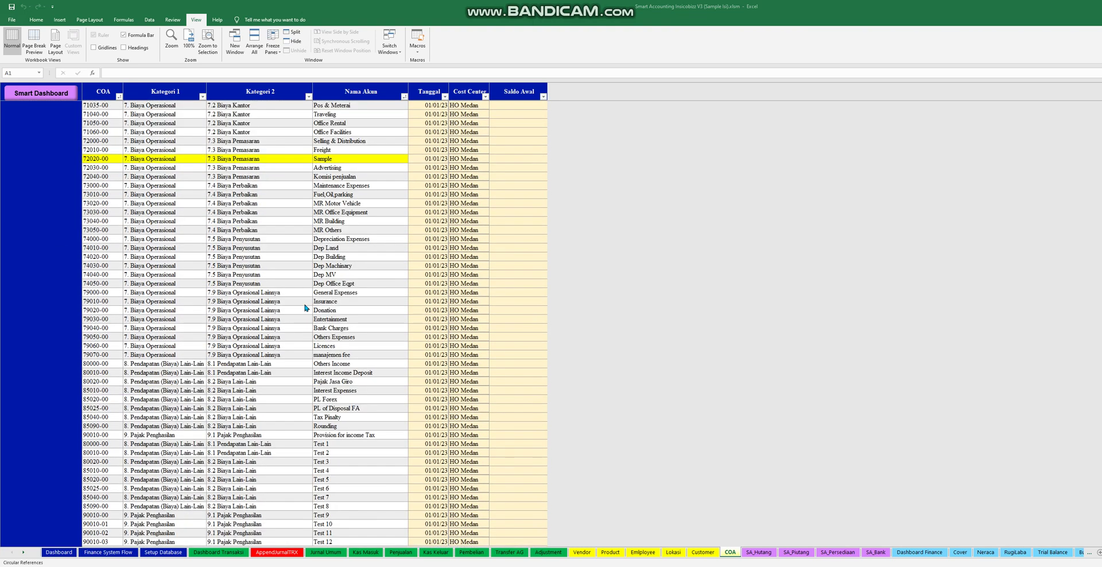
pyautogui.scroll(-10, 306, 308)
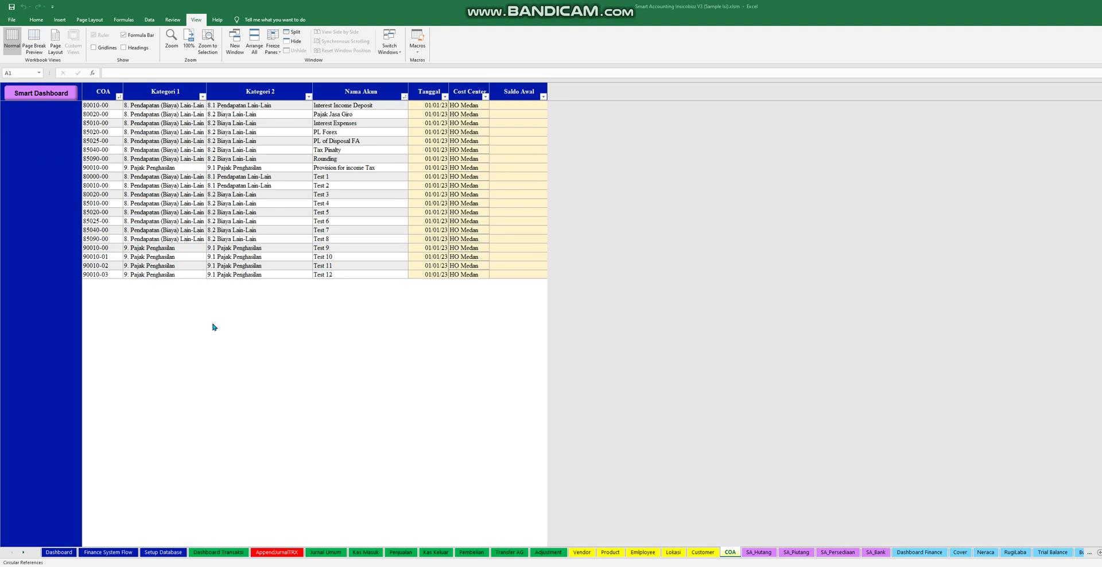
pyautogui.scroll(14, 213, 326)
pyautogui.scroll(6, 213, 326)
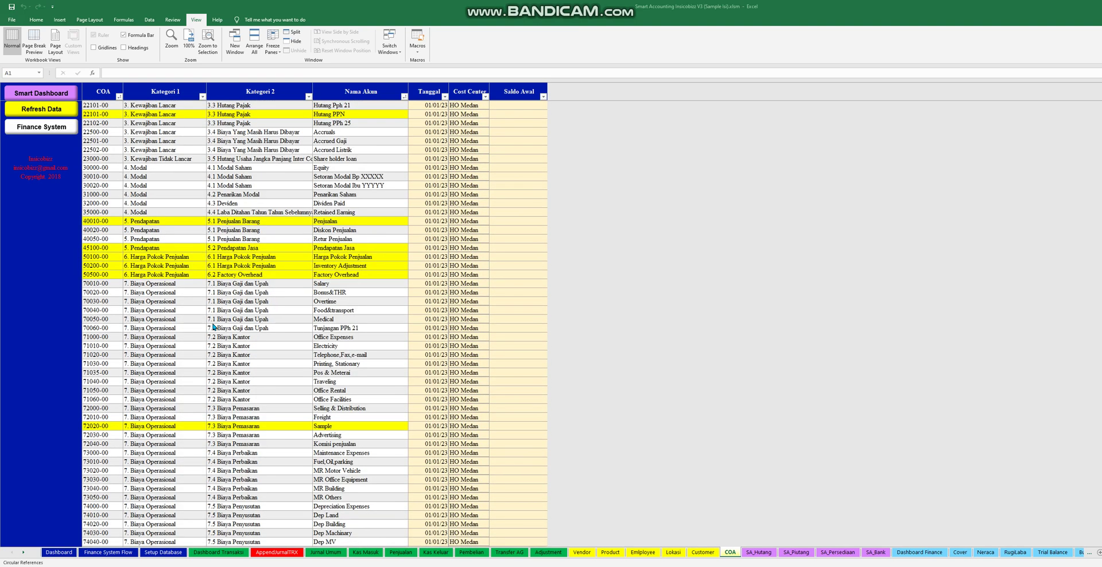
pyautogui.click(522, 167)
pyautogui.click(513, 142)
pyautogui.scroll(12, 513, 142)
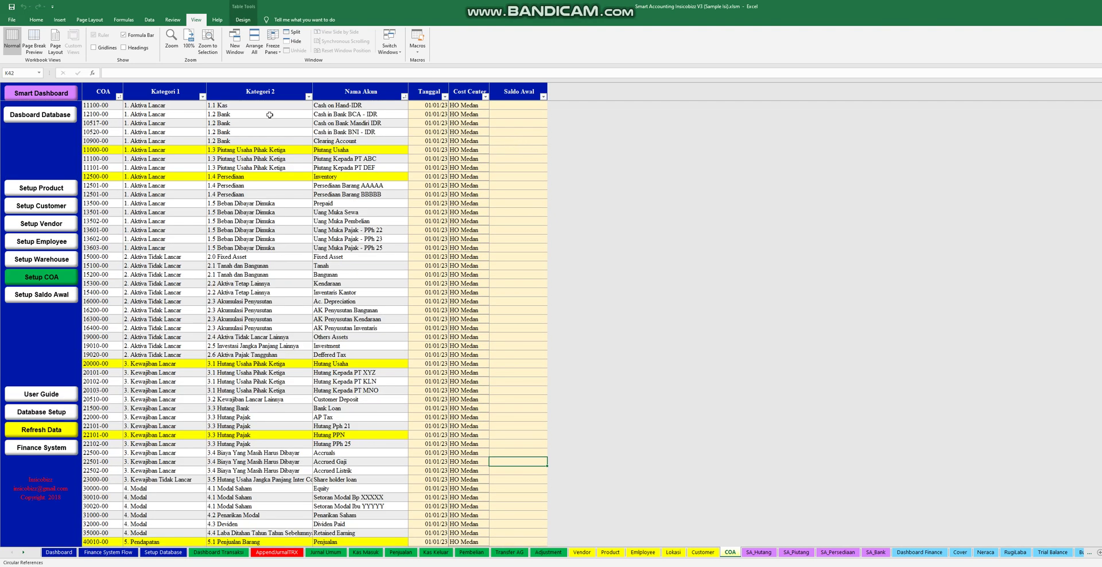
pyautogui.click(521, 103)
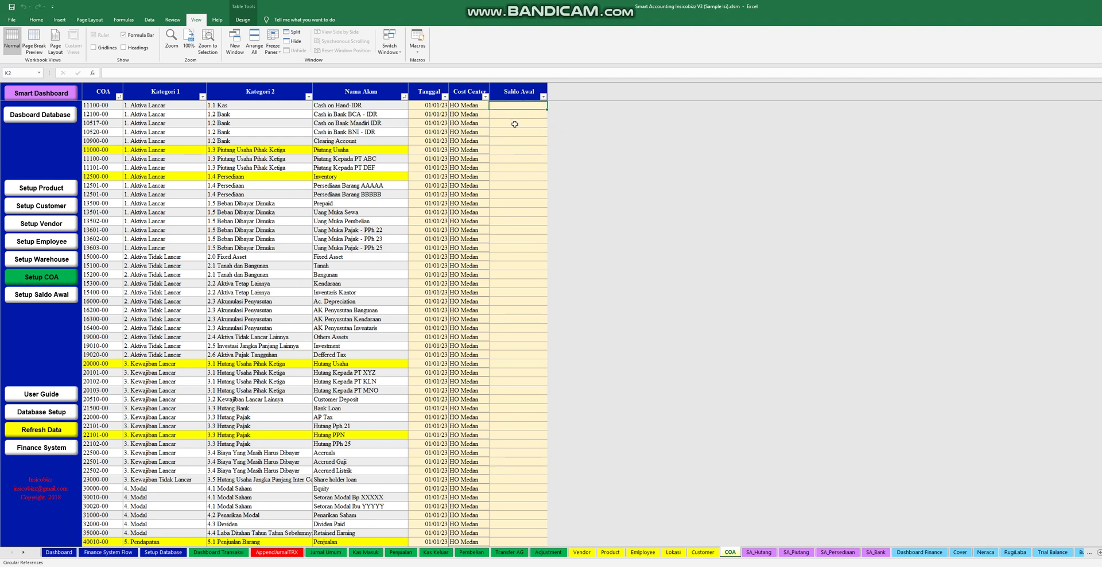
# - View the opening balance sheets for Hutang, Piutang and Inventory plus the Neraca report, and return to the Setup Database page
pyautogui.click(62, 296)
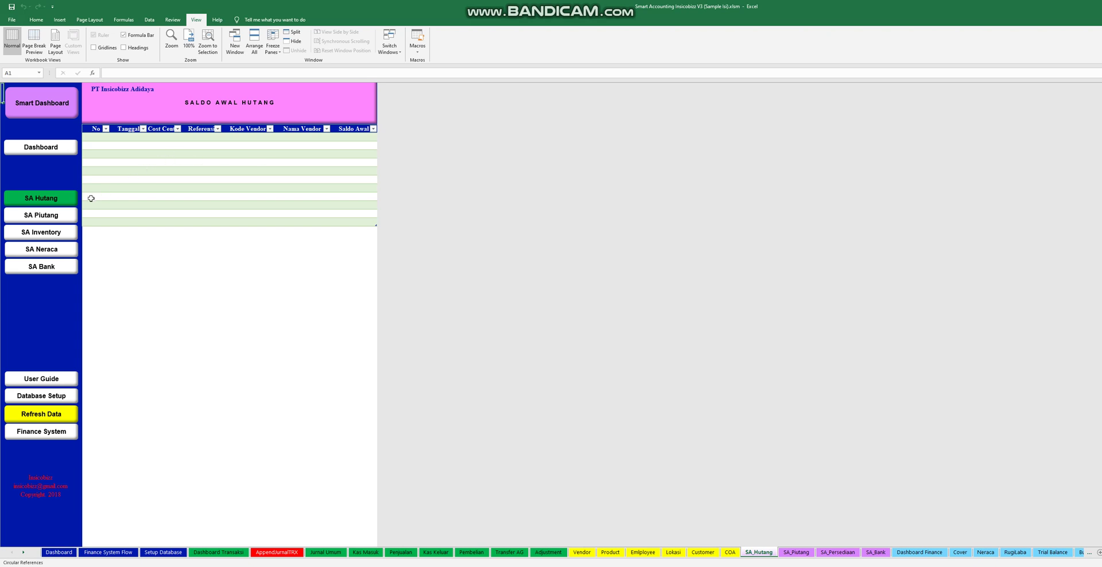
pyautogui.click(63, 219)
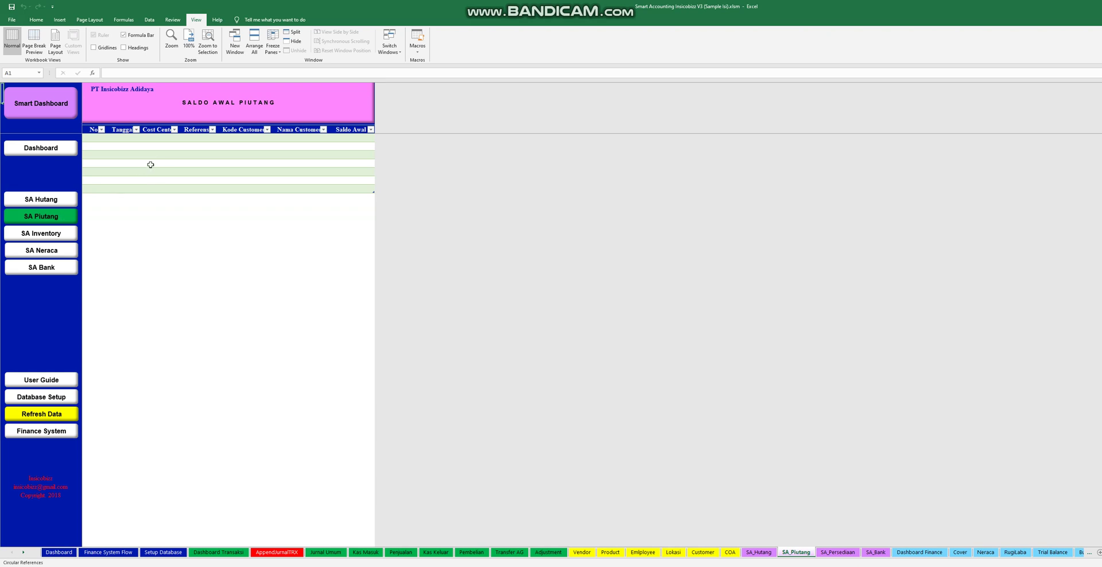
pyautogui.click(58, 237)
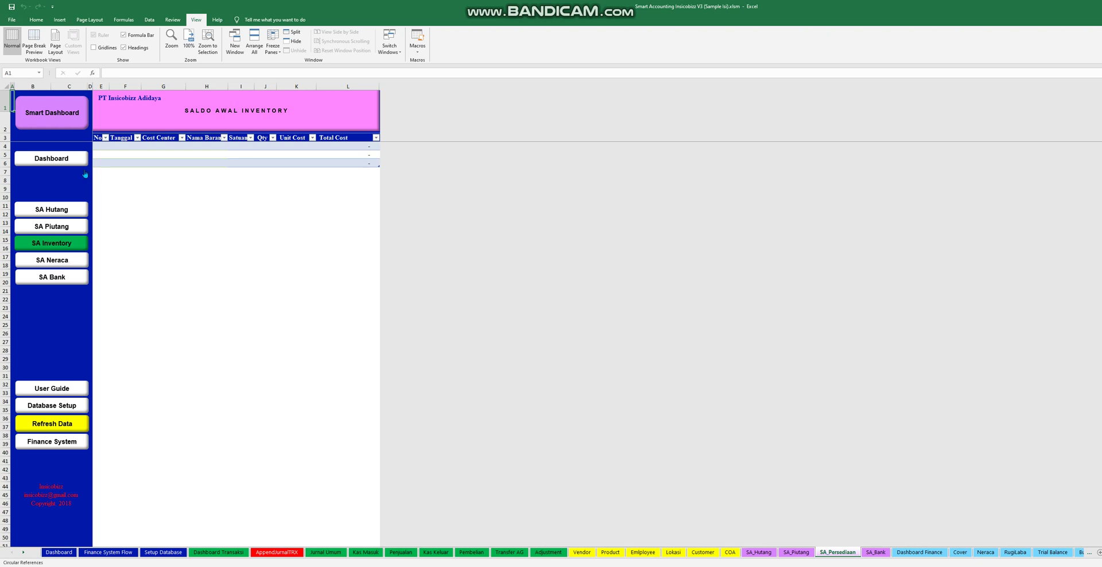
pyautogui.click(55, 261)
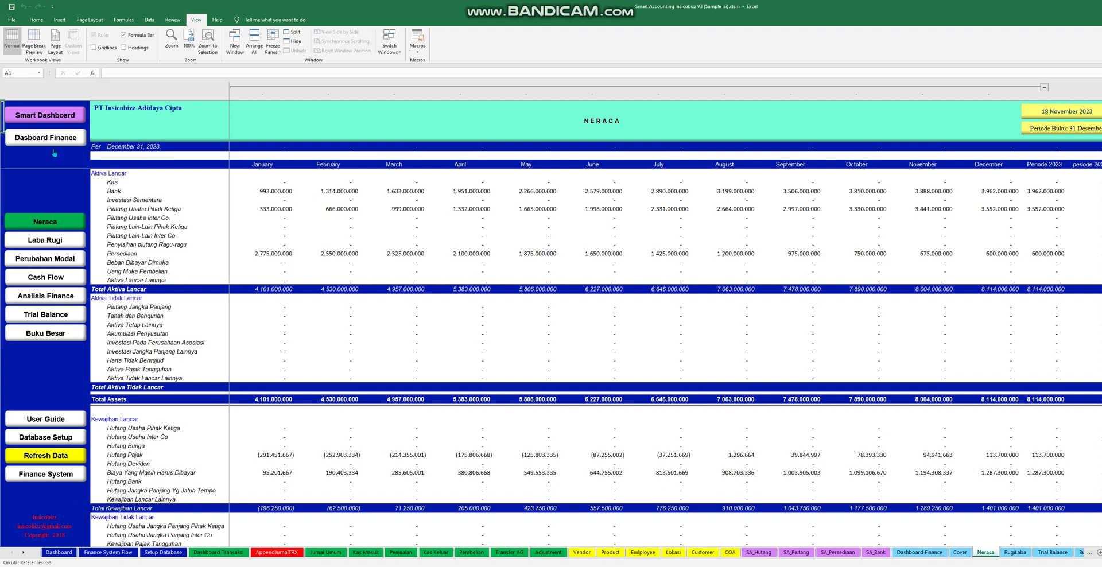
pyautogui.click(60, 119)
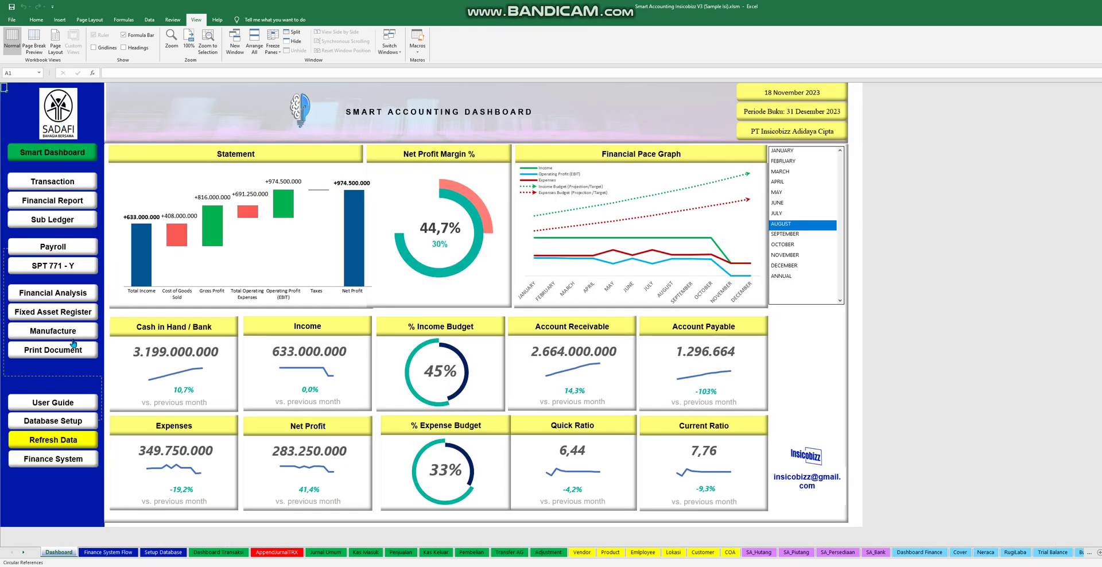
pyautogui.click(72, 422)
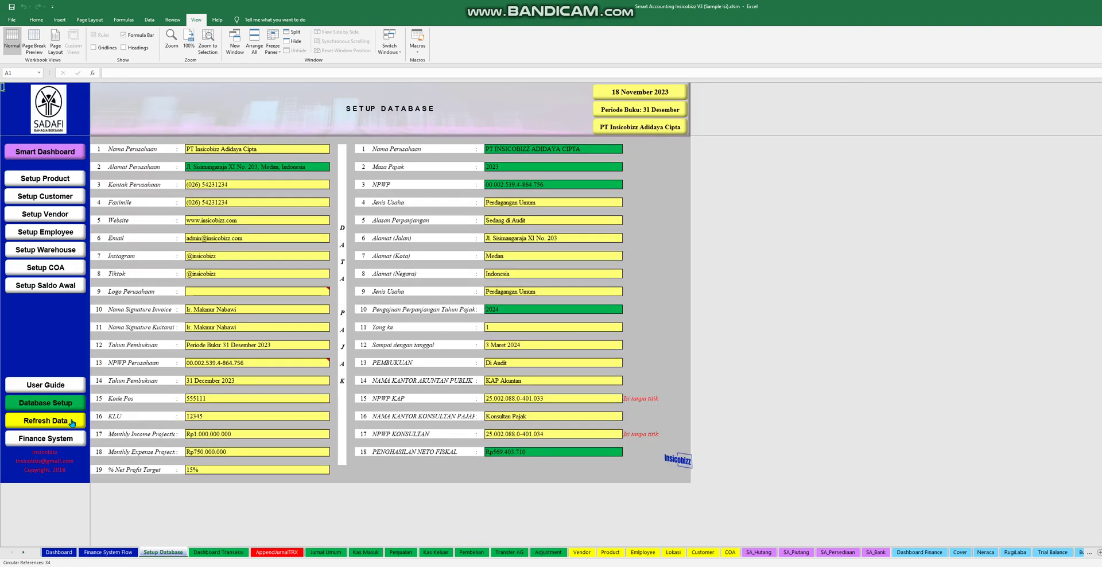
# - Revisit the Saldo Awal Hutang sheet and return to the Setup Database page
pyautogui.click(60, 285)
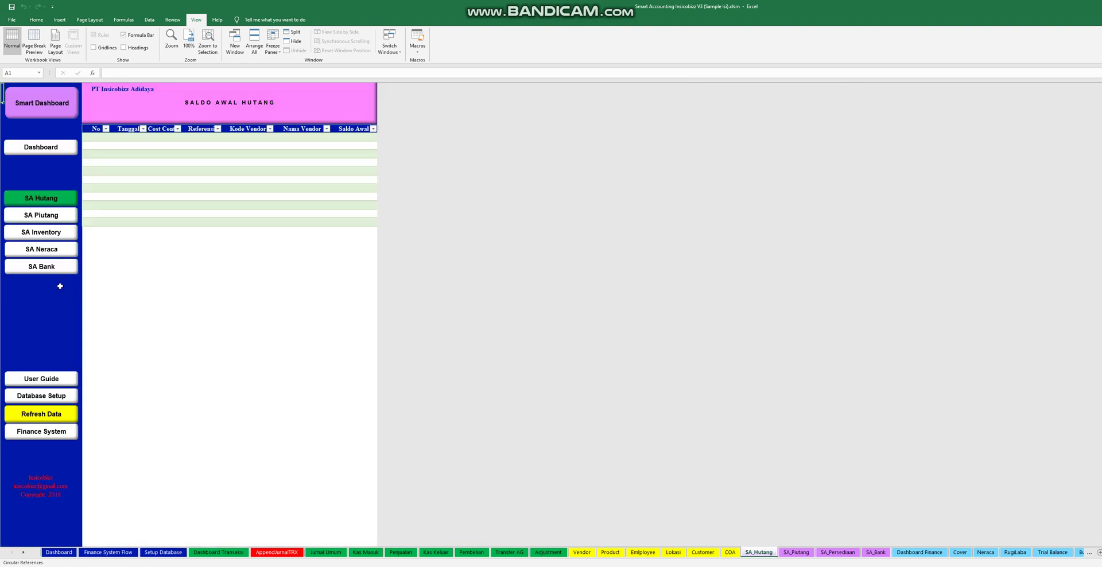
pyautogui.click(53, 152)
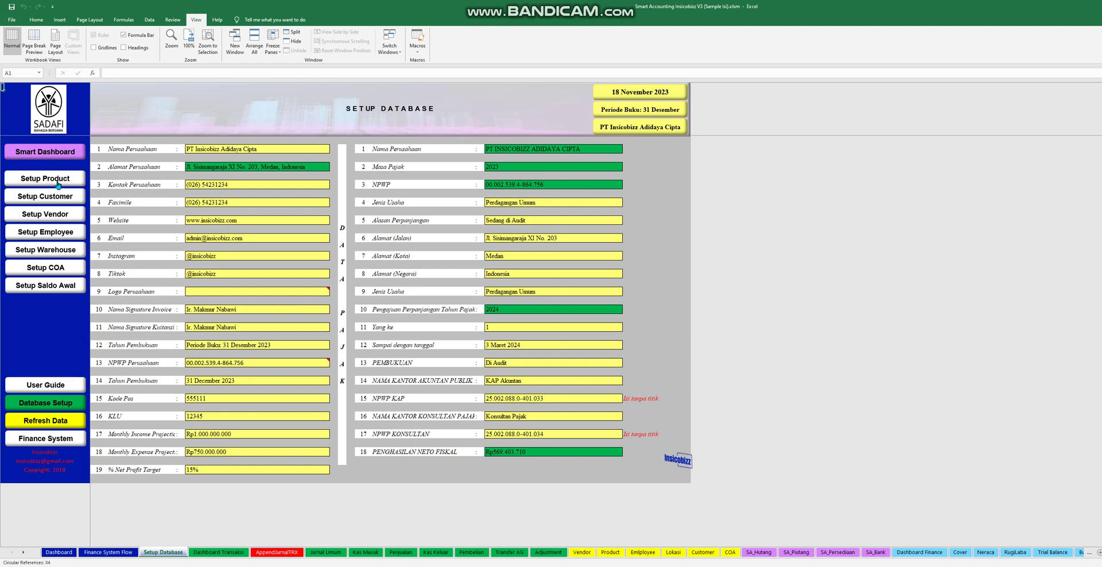
# - Open Payroll Setup from the Employee Setup sheet and examine the name and NPWP columns of the employee data
pyautogui.click(62, 232)
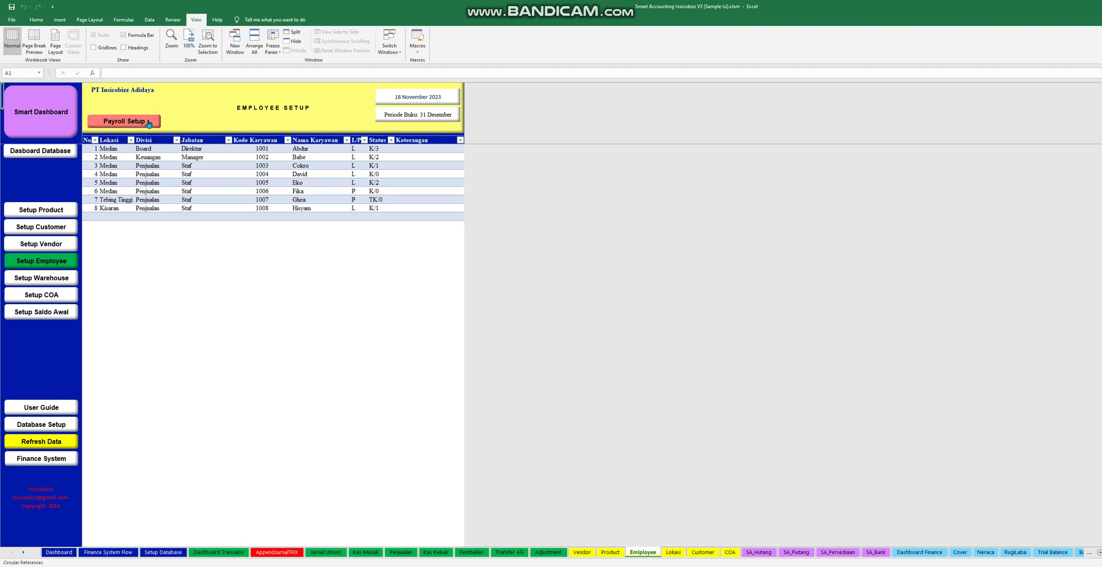
pyautogui.click(149, 122)
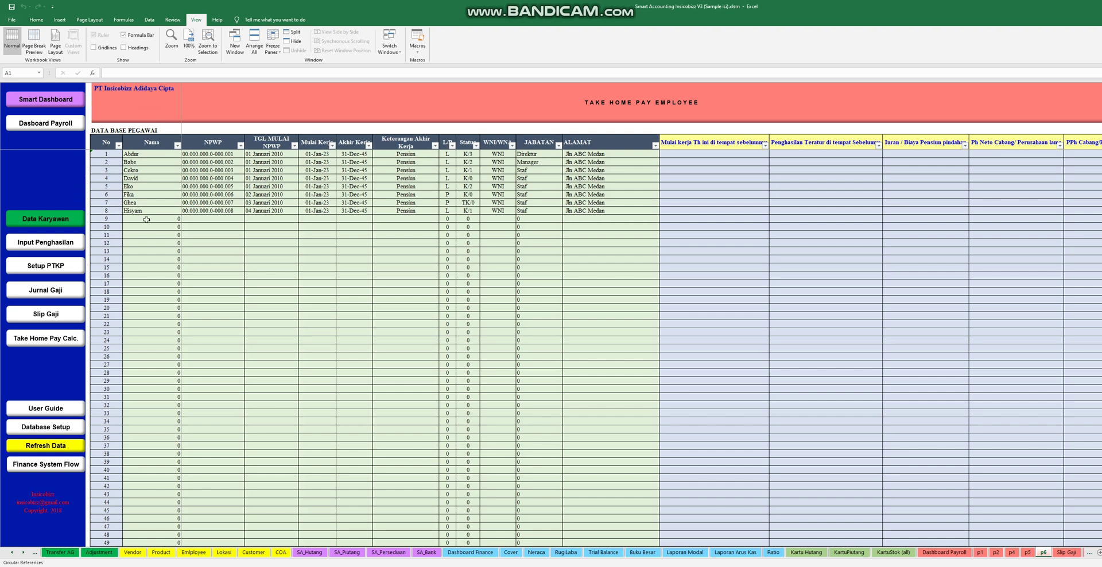
pyautogui.click(146, 192)
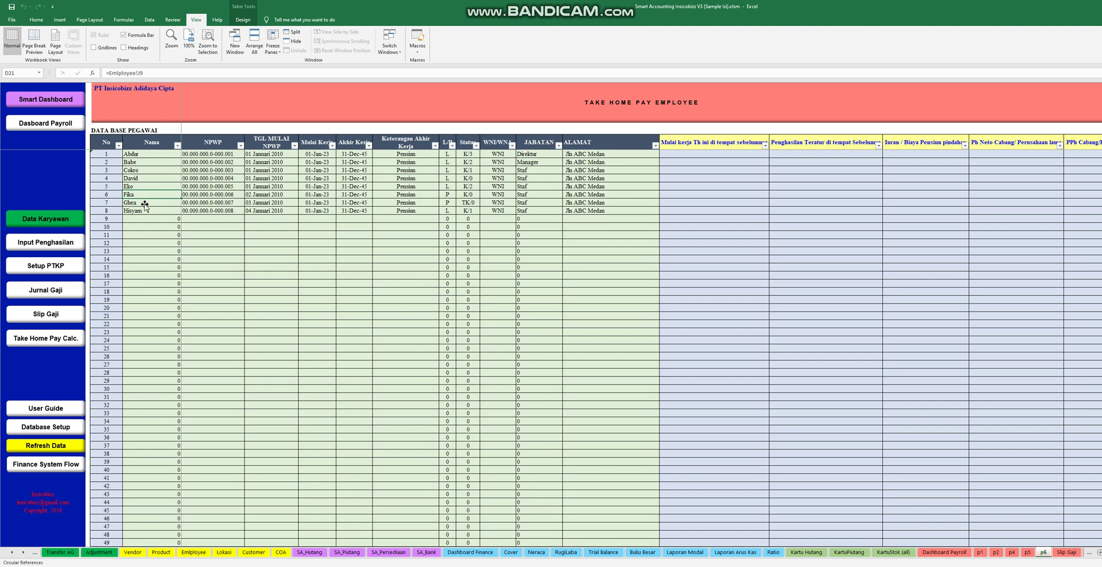
pyautogui.click(185, 190)
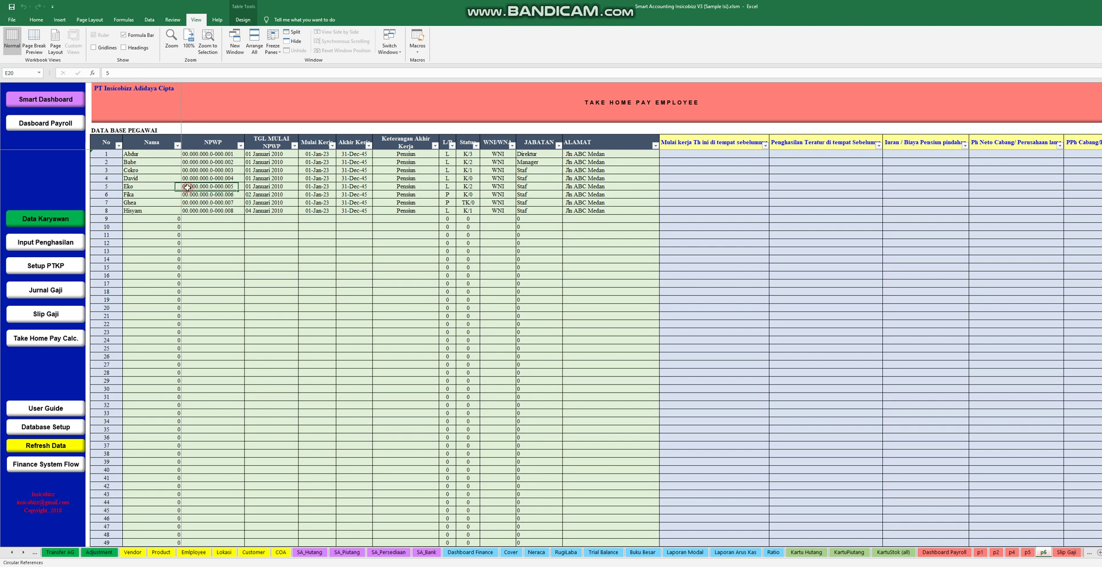
pyautogui.click(163, 188)
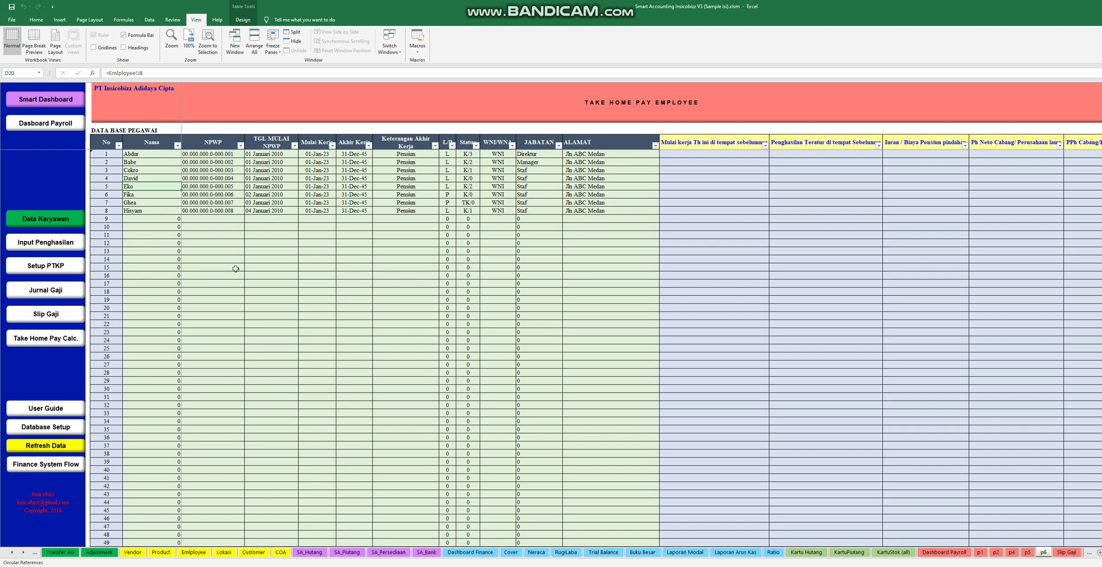
pyautogui.click(710, 201)
# - Open Input Penghasilan and view the Gaji, Bonus, THR and T_Transport, T_Makan and T_Pajak allowance sheets
pyautogui.click(64, 239)
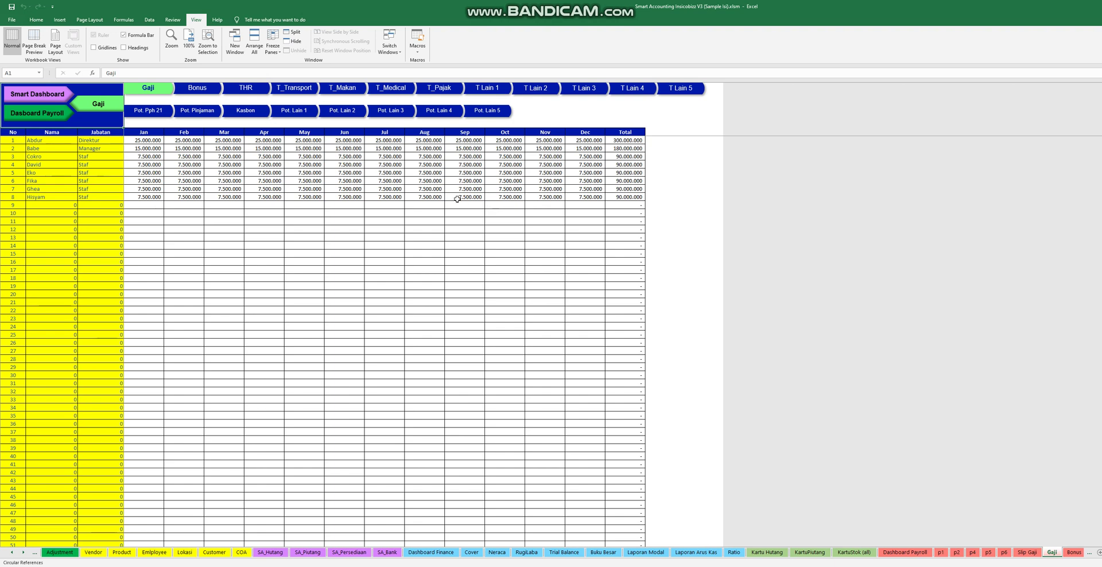
pyautogui.click(194, 90)
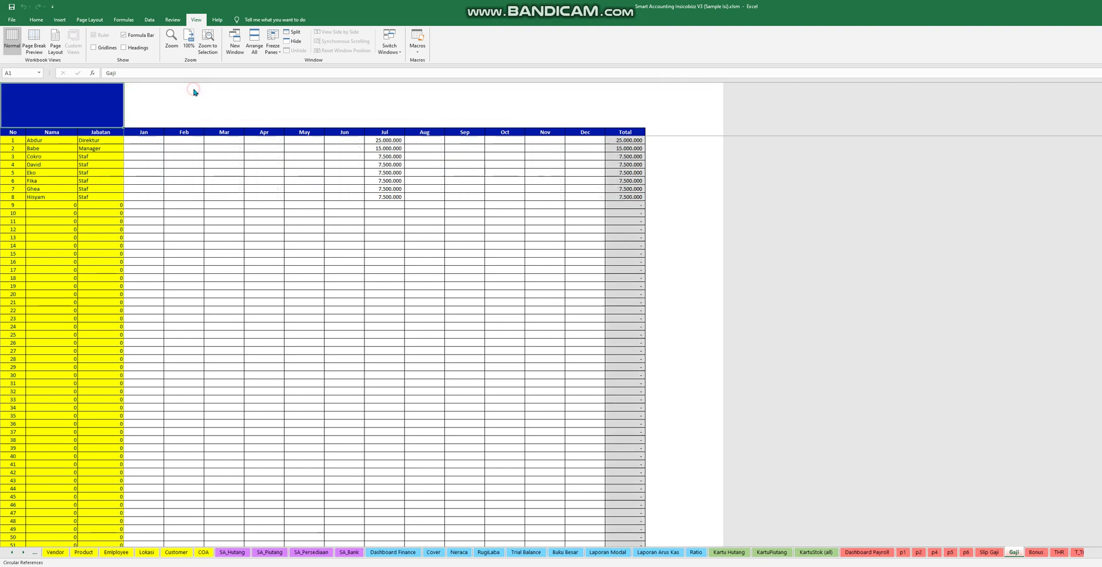
pyautogui.click(240, 89)
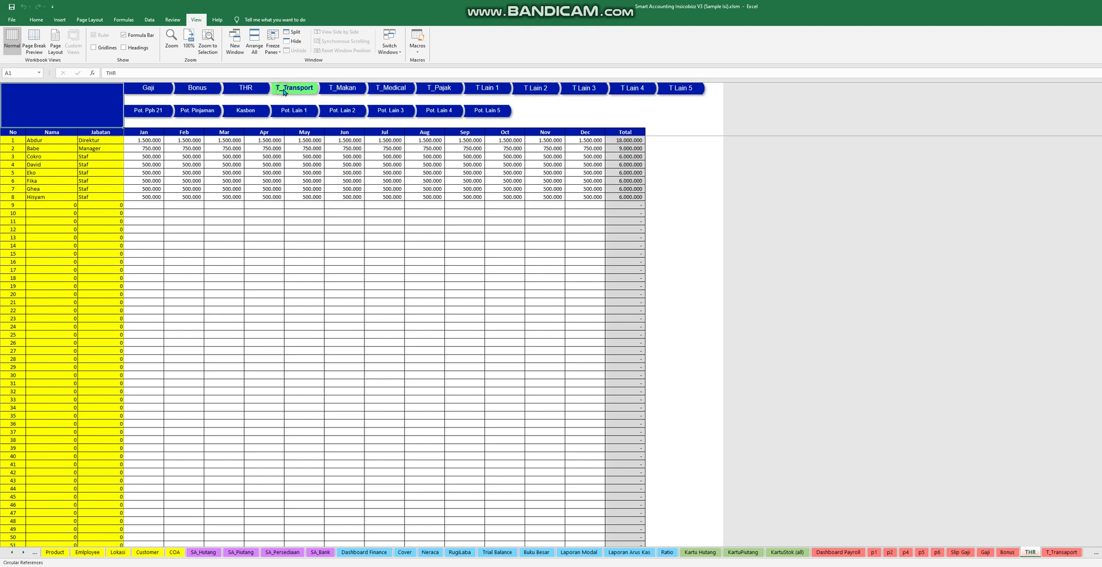
pyautogui.click(284, 92)
pyautogui.click(343, 88)
pyautogui.click(454, 87)
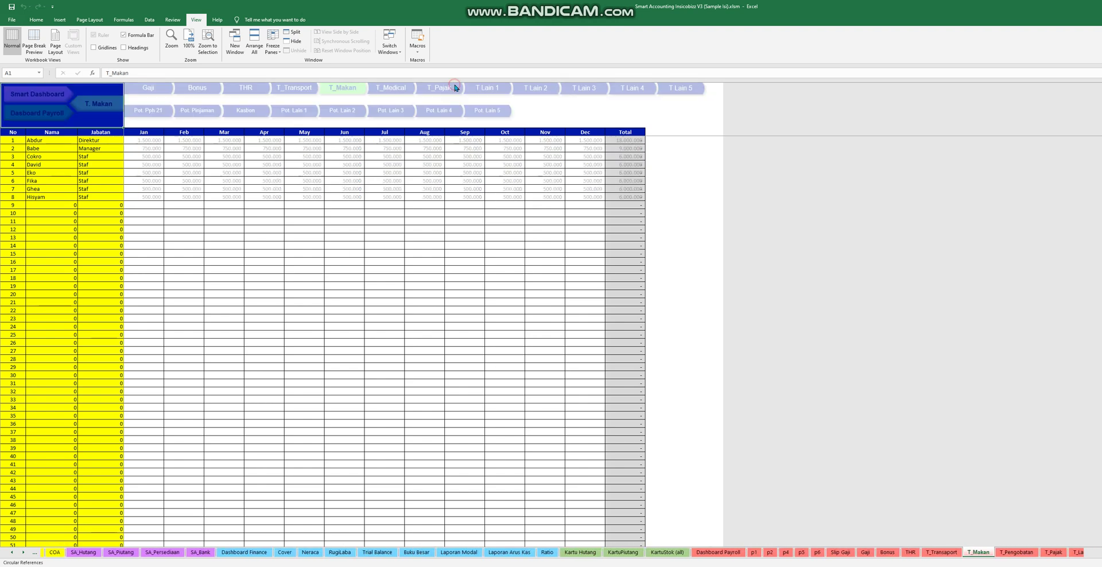
# - View the Kasbon, Pot. Pinjaman and Pot. Pph 21 deduction sheets, and return to the payroll dashboard
pyautogui.click(241, 109)
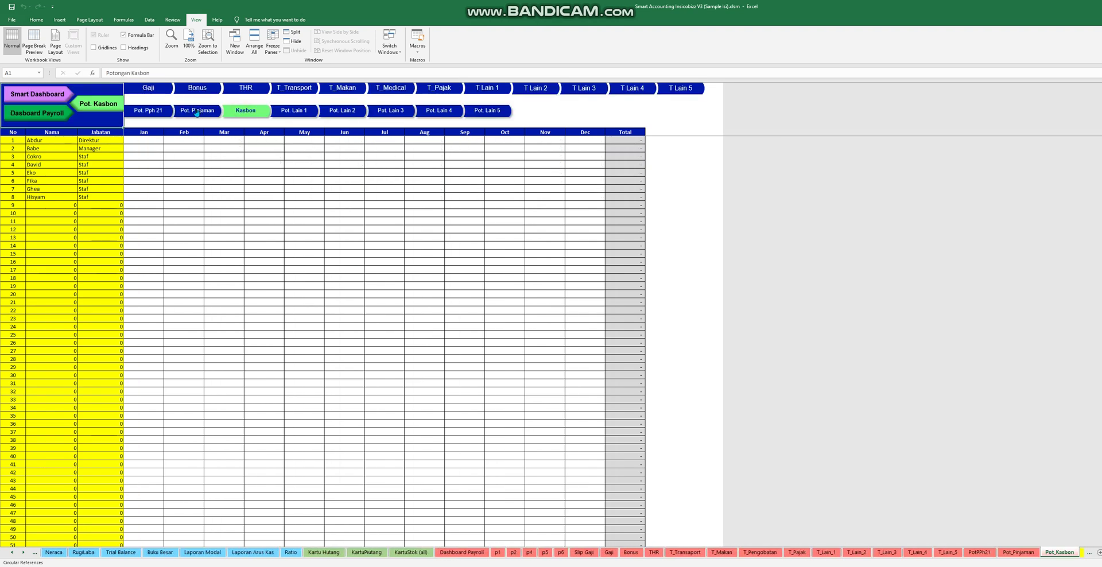
pyautogui.click(197, 113)
pyautogui.click(151, 109)
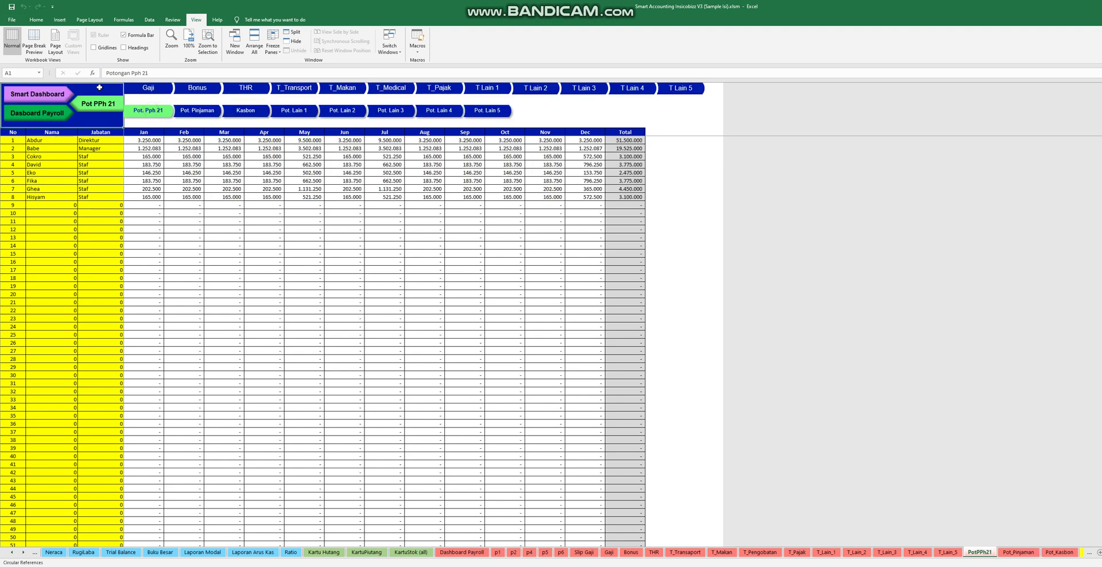
pyautogui.click(53, 115)
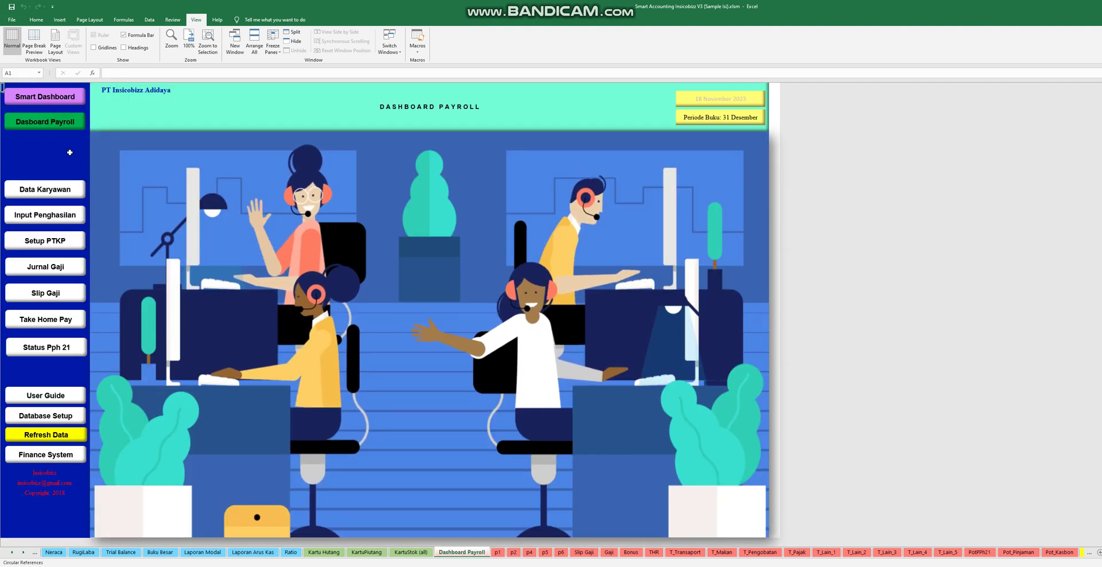
pyautogui.click(60, 214)
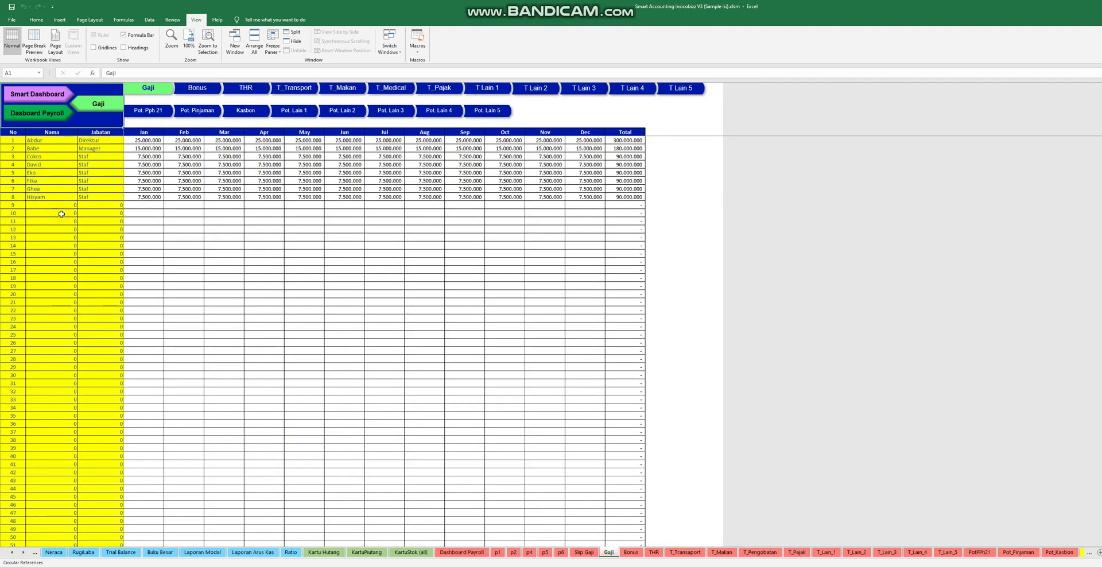
pyautogui.click(61, 115)
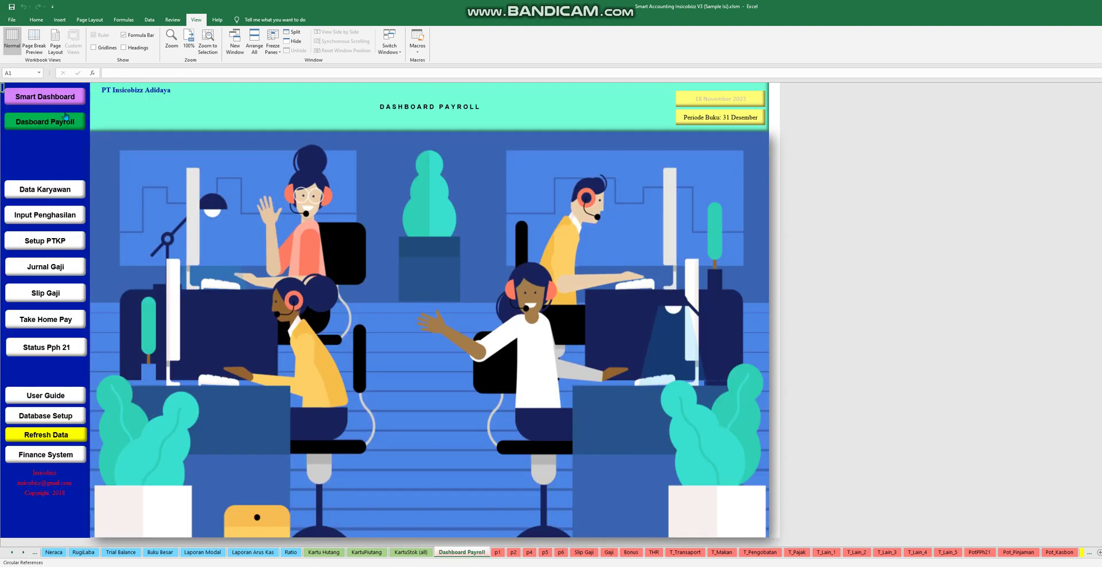
# - Examine the Setahun amounts per status in the Tabel PTKP on Setup PTKP, and view the Jurnal Gaji sheet
pyautogui.click(55, 246)
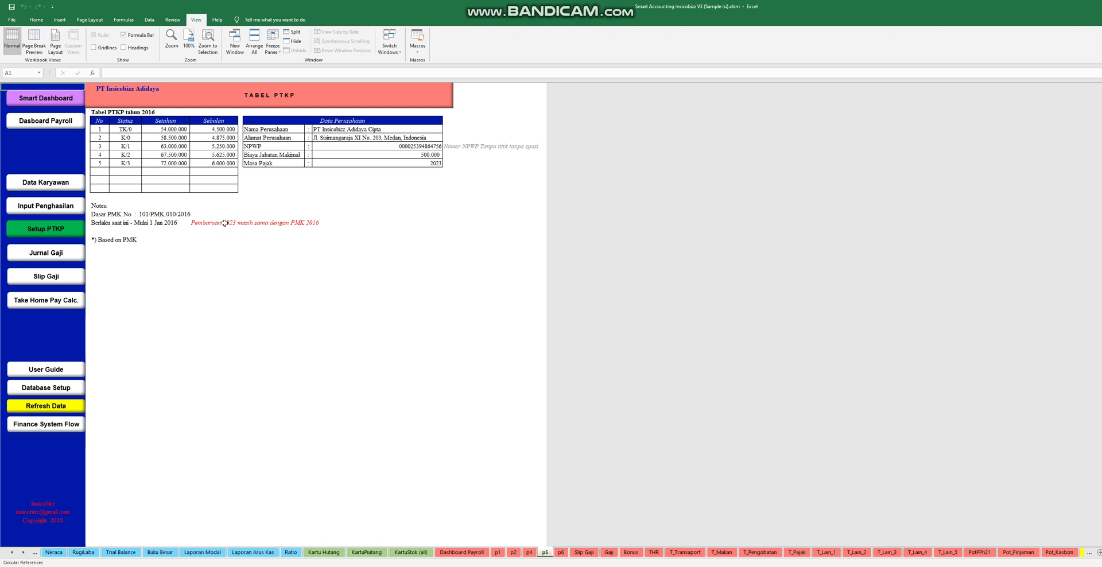
pyautogui.click(455, 205)
pyautogui.click(494, 205)
pyautogui.click(156, 131)
pyautogui.click(157, 139)
pyautogui.click(158, 152)
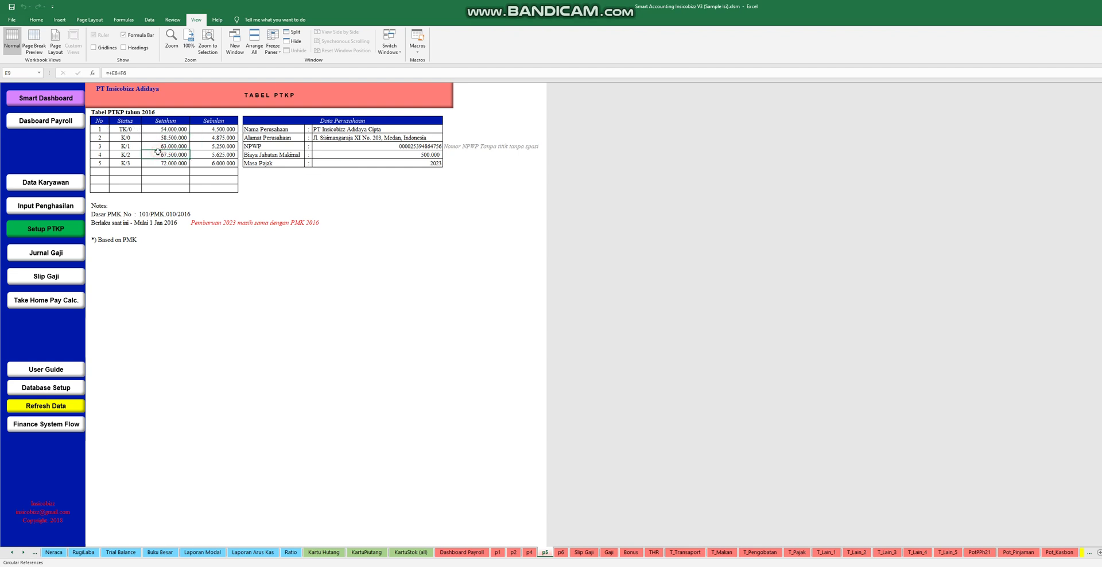
pyautogui.click(159, 164)
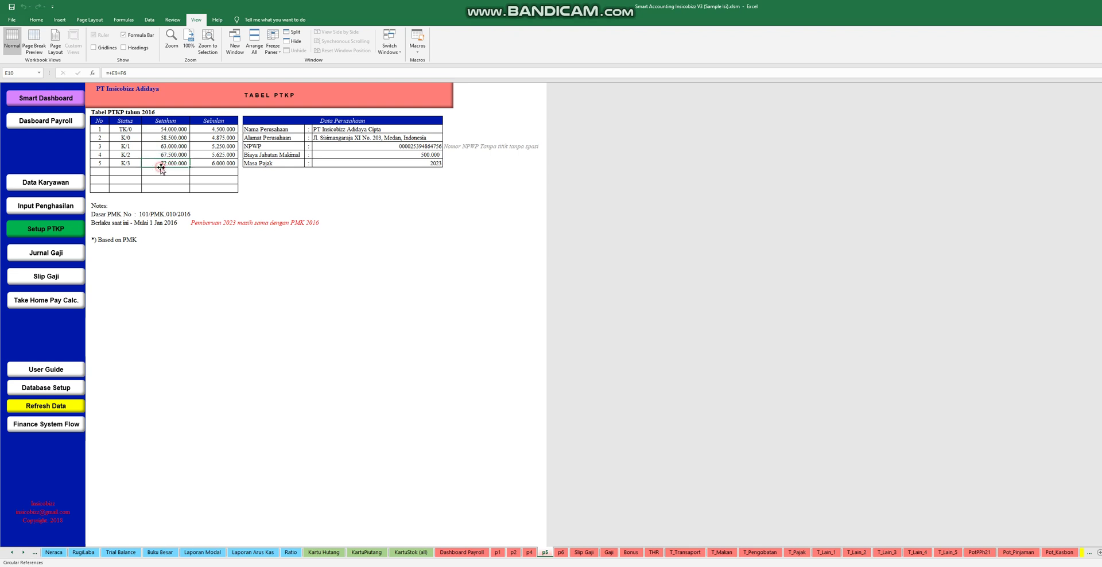
pyautogui.click(127, 258)
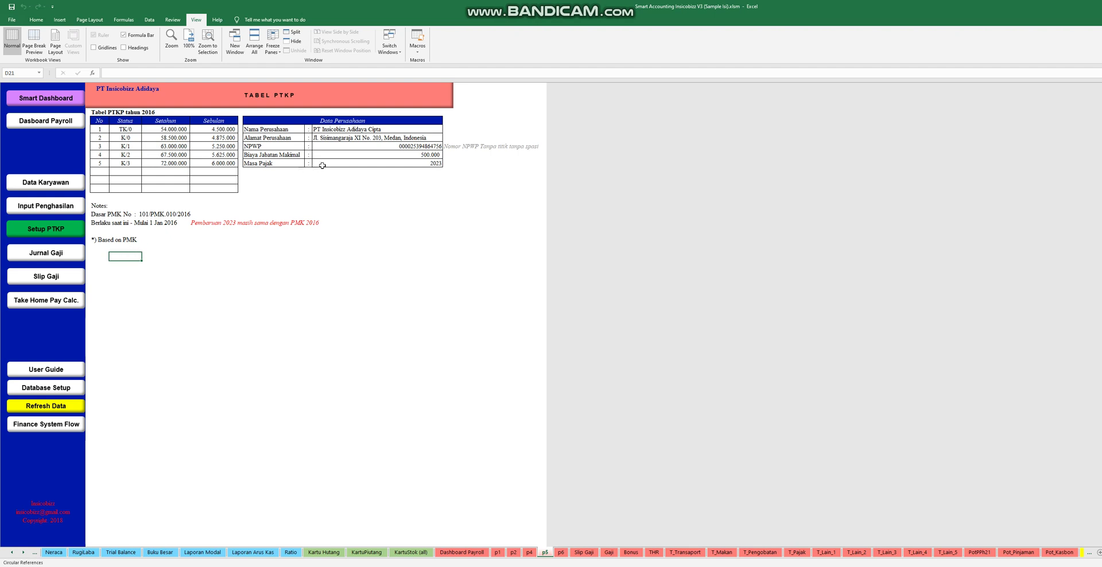
pyautogui.click(68, 260)
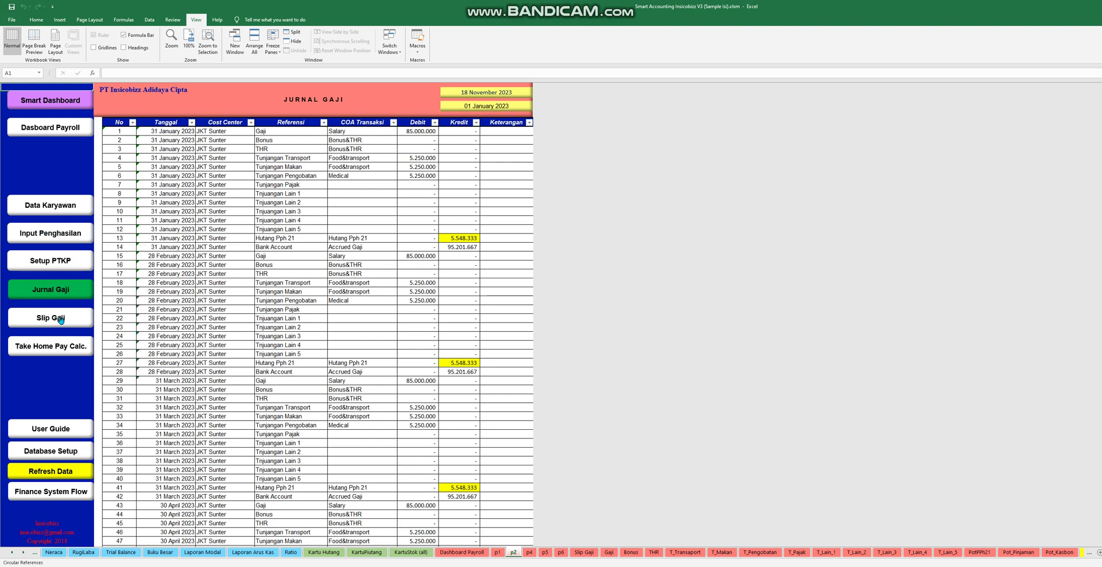
# - Switch the payslip on the Slip Gaji sheet to the seventh employee and check how its Bulan cell is filled
pyautogui.click(59, 322)
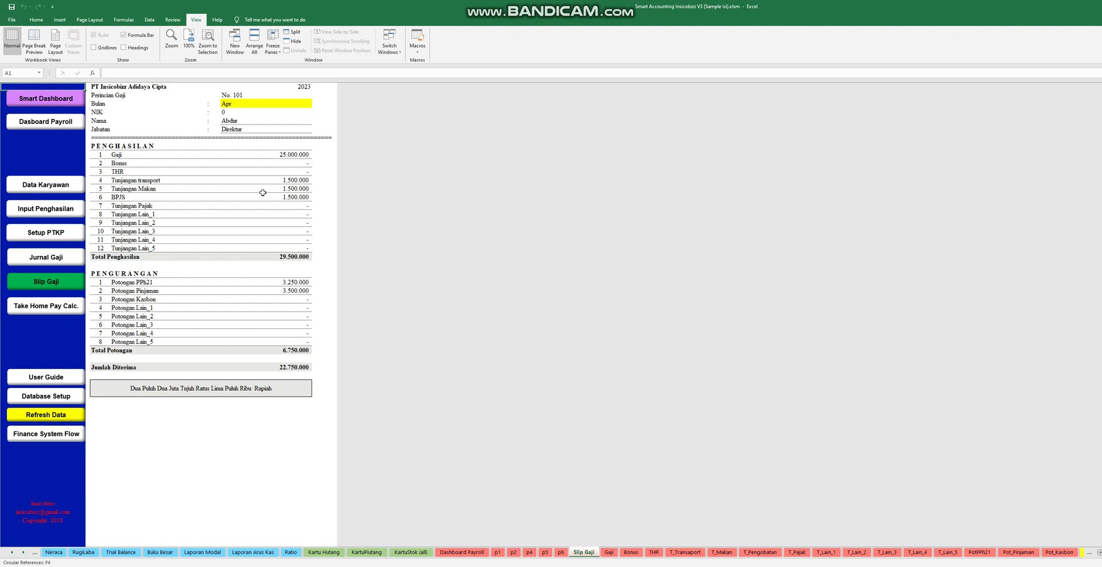
pyautogui.click(278, 121)
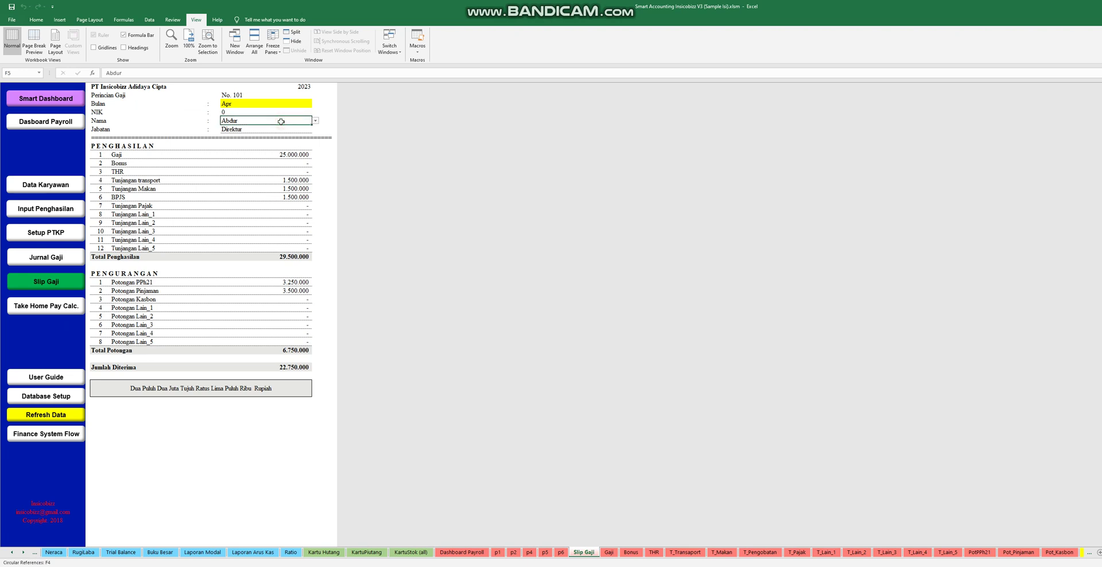
pyautogui.click(315, 121)
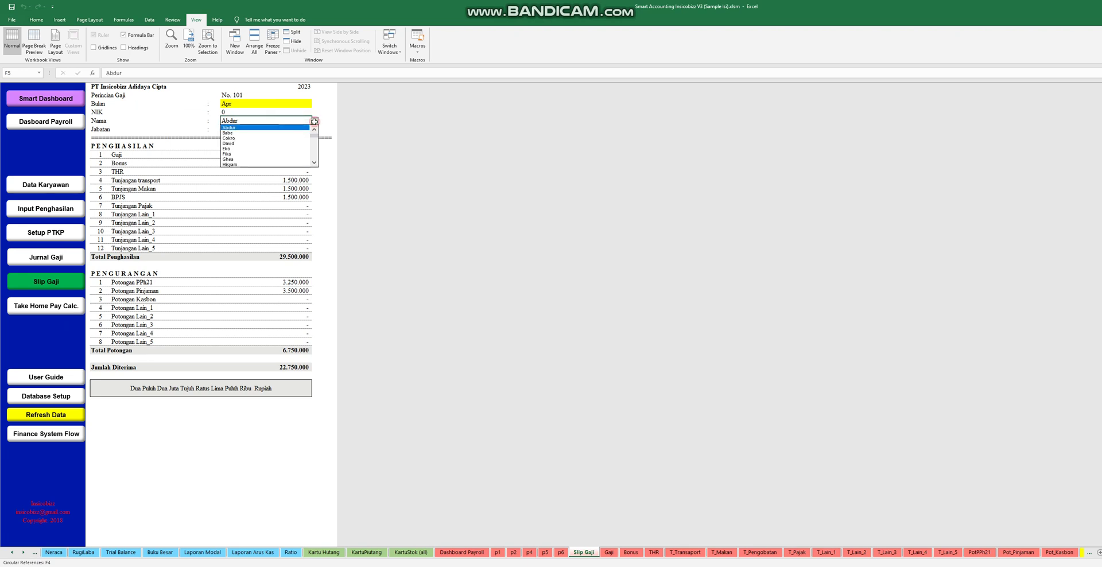
pyautogui.click(278, 159)
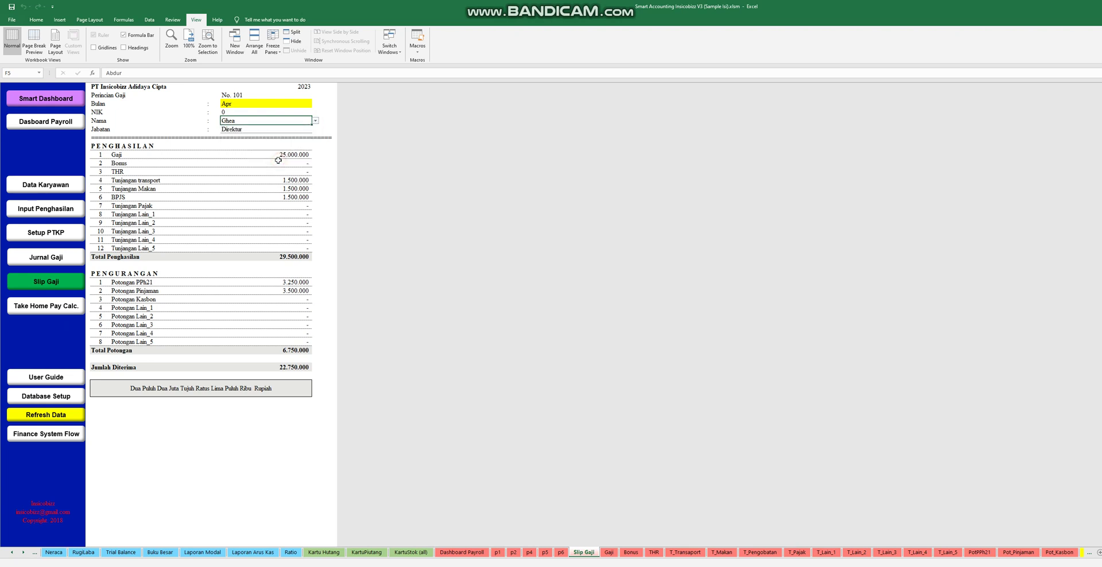
pyautogui.click(300, 103)
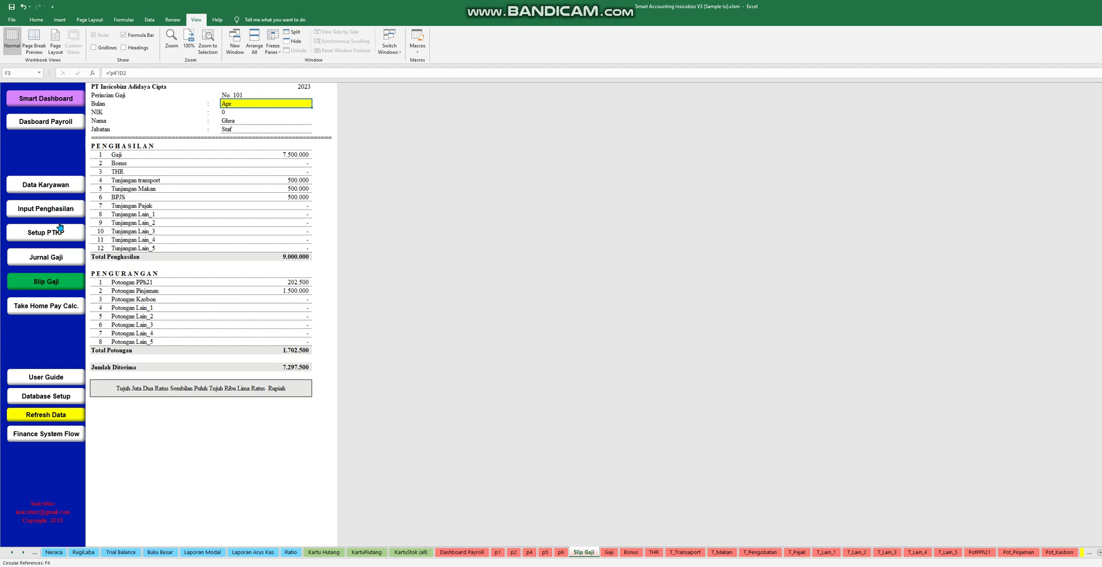
# - Set the period month on the Take Home Pay Calc. sheet to Nov
pyautogui.click(53, 259)
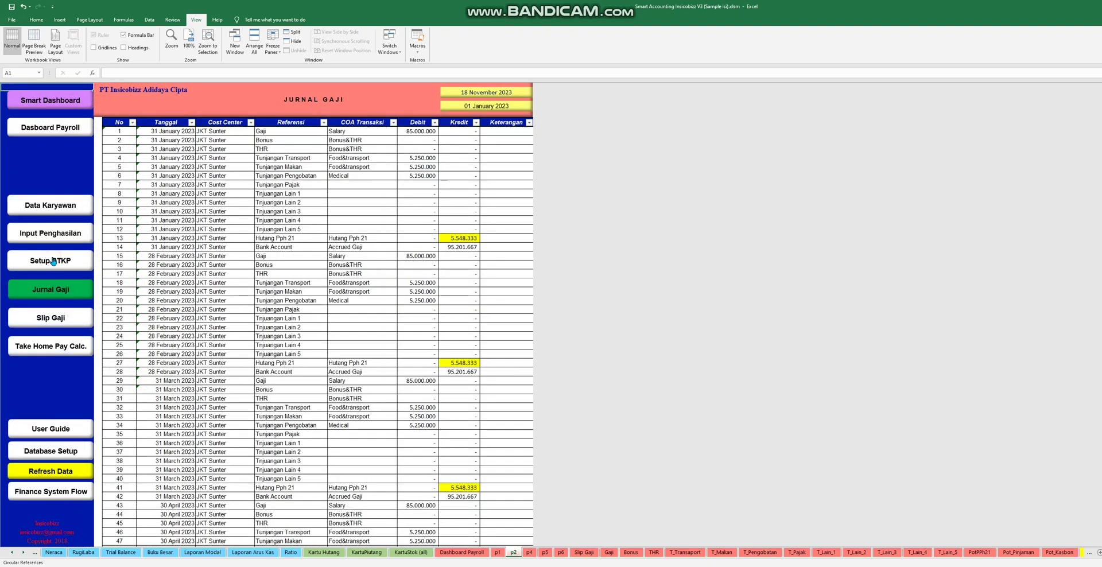
pyautogui.click(68, 317)
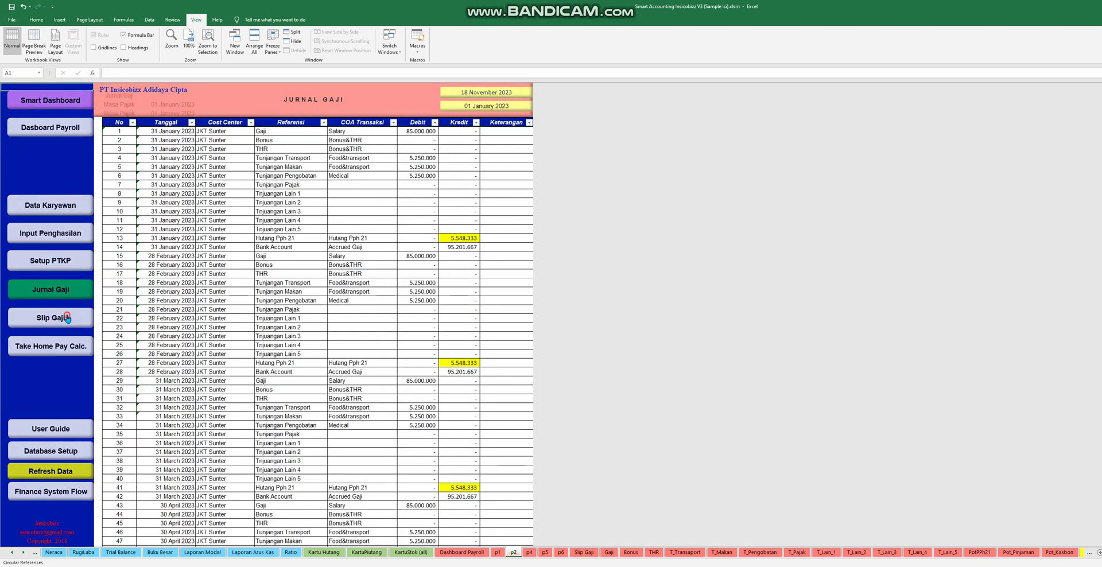
pyautogui.click(58, 307)
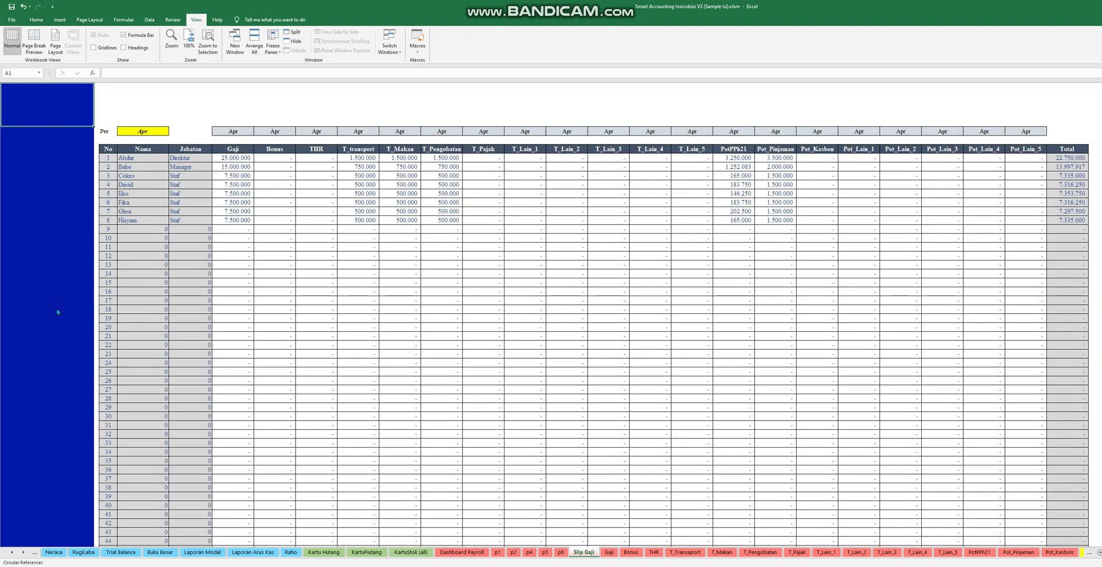
pyautogui.click(157, 136)
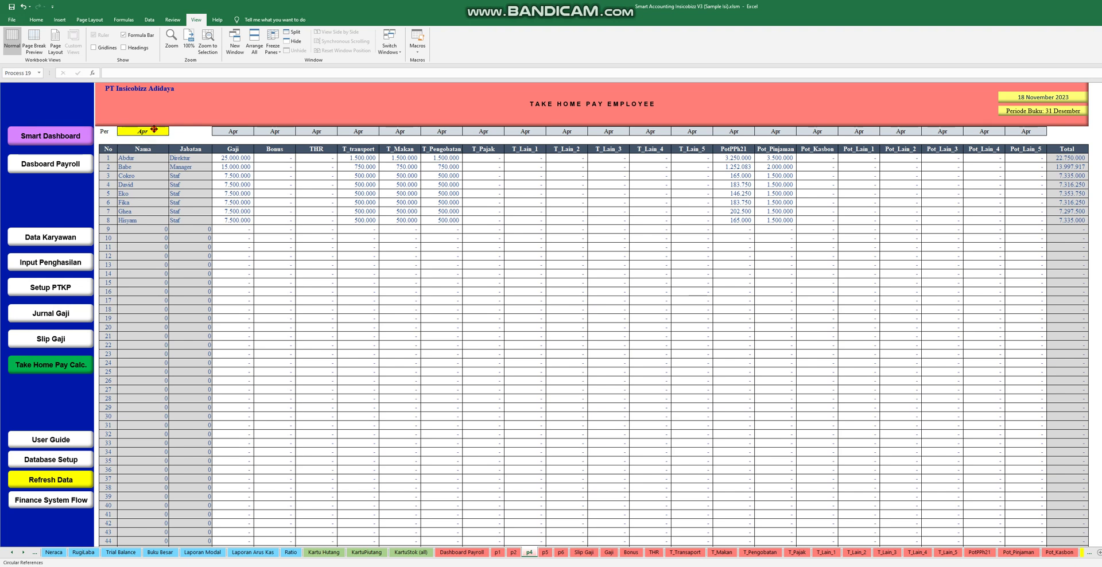
pyautogui.click(155, 131)
pyautogui.click(171, 132)
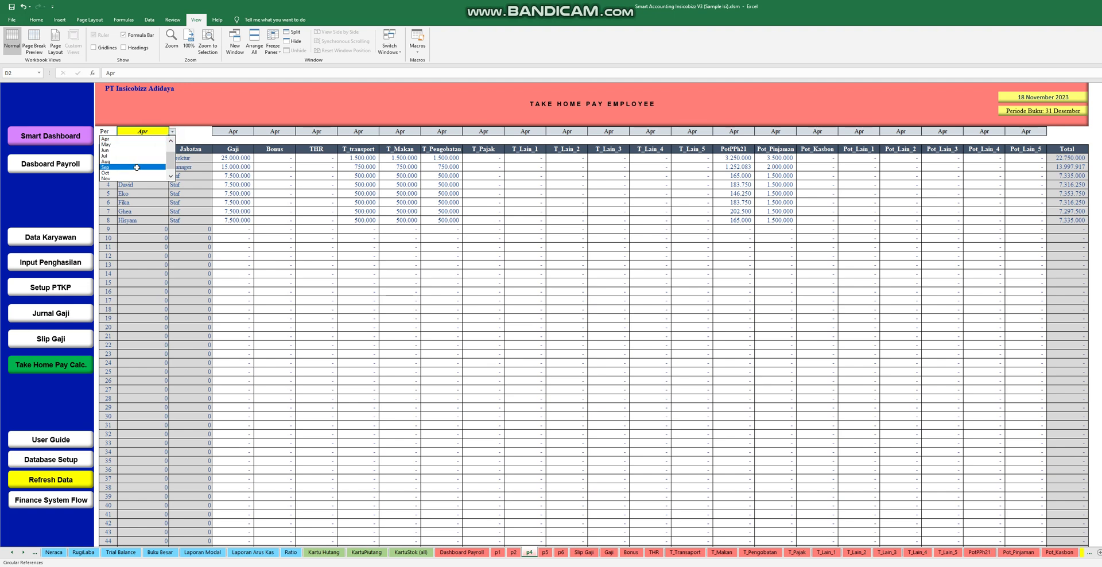
pyautogui.click(132, 178)
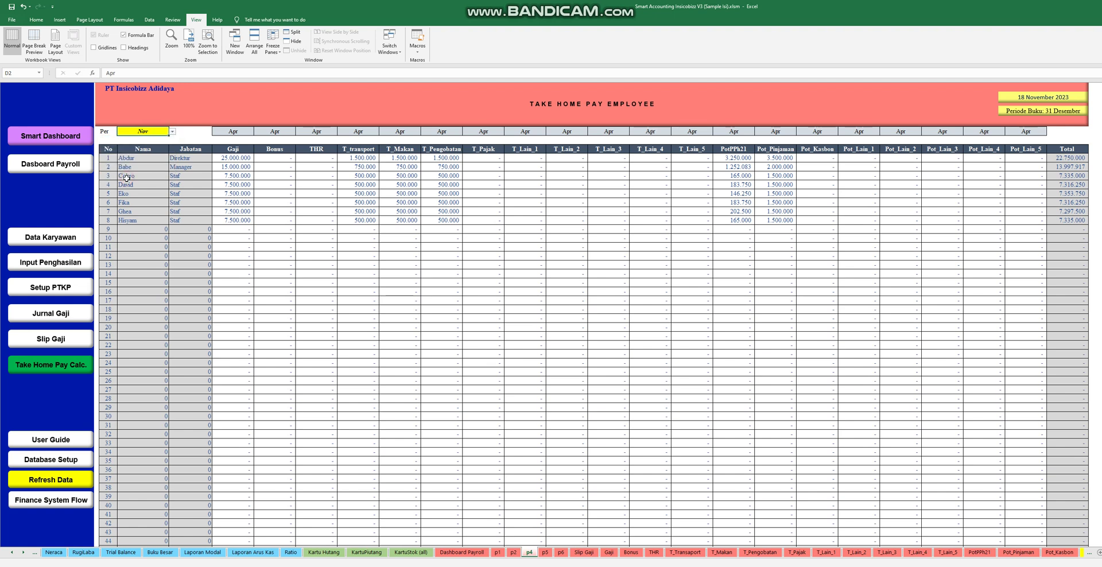
# - Switch the payslip on the Slip Gaji sheet to the eighth employee, and return to the Setup Database page
pyautogui.click(63, 343)
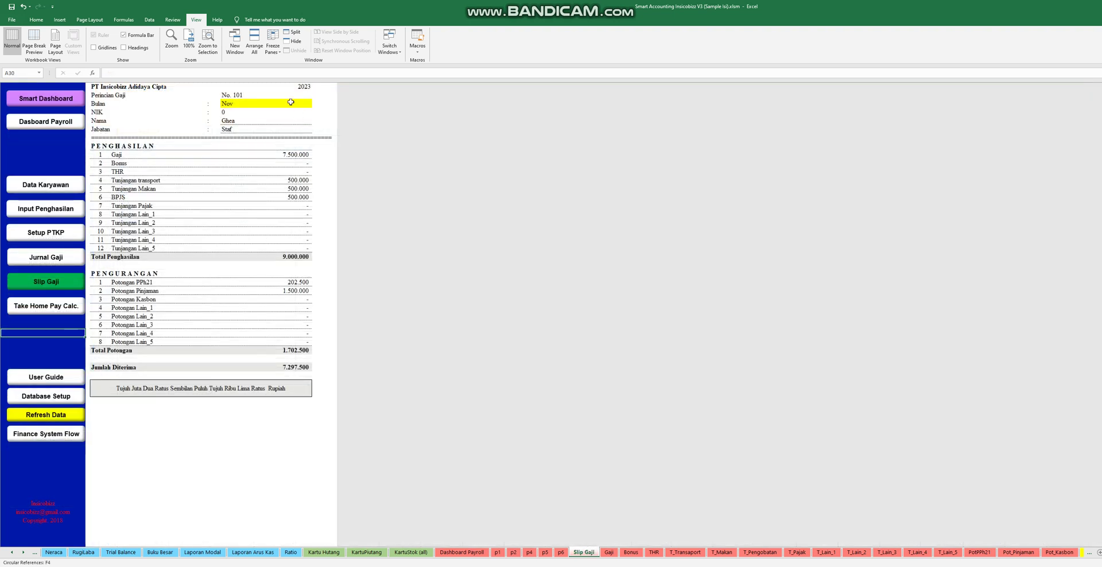
pyautogui.click(281, 124)
pyautogui.click(315, 121)
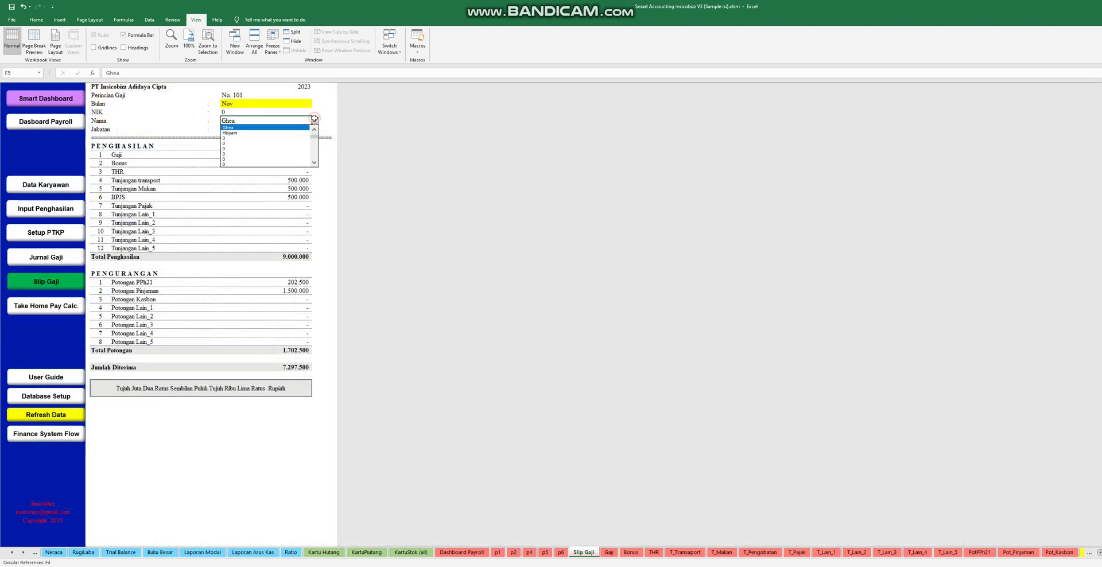
pyautogui.click(287, 133)
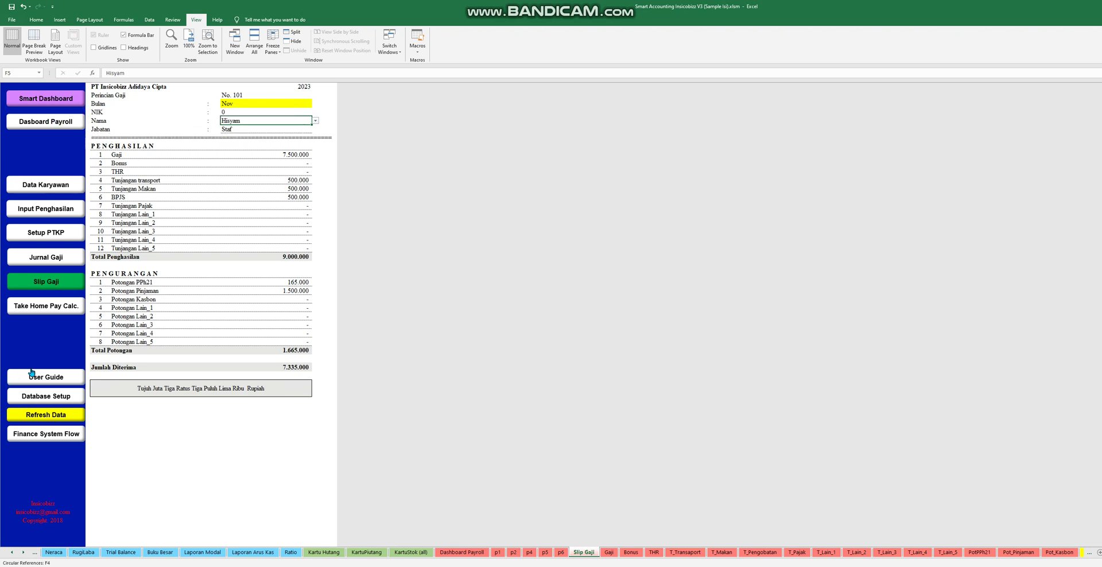
pyautogui.click(49, 396)
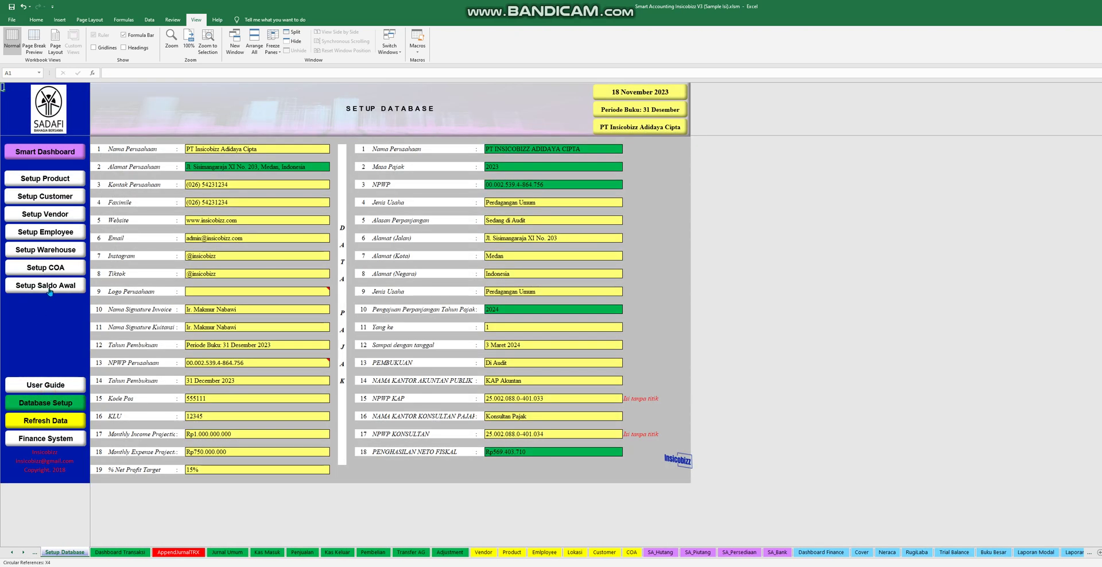